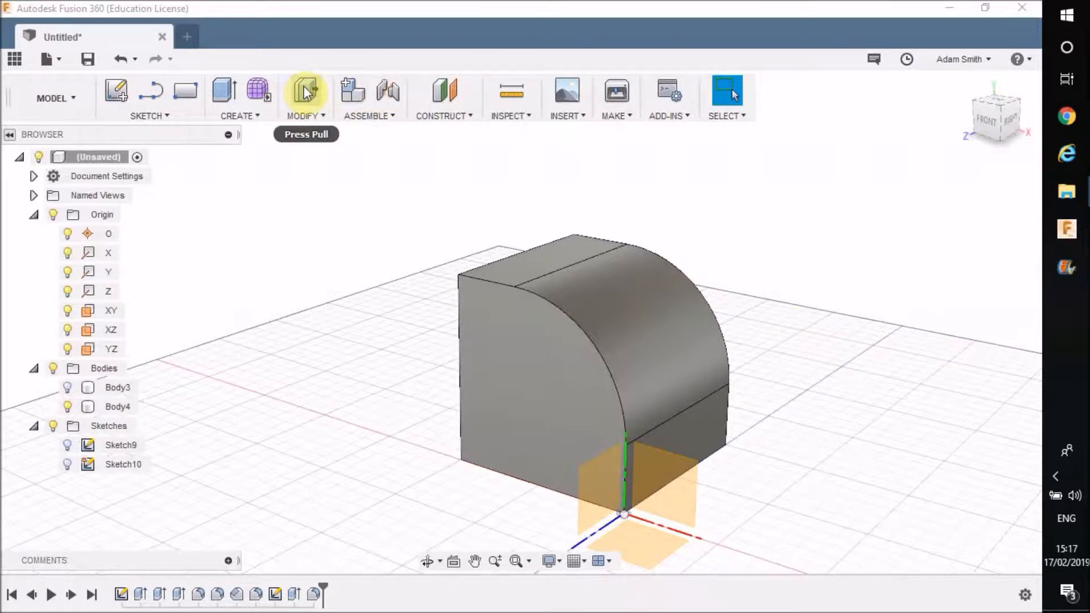
Offset the block's flat front side face outward slightly with Press Pull to widen the body
click(317, 117)
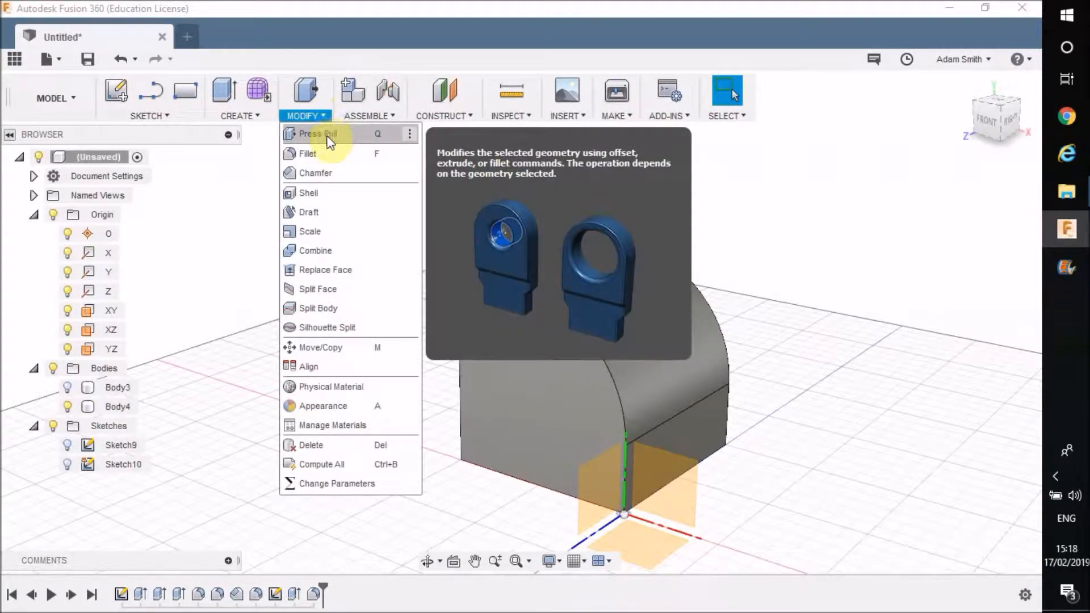
click(329, 142)
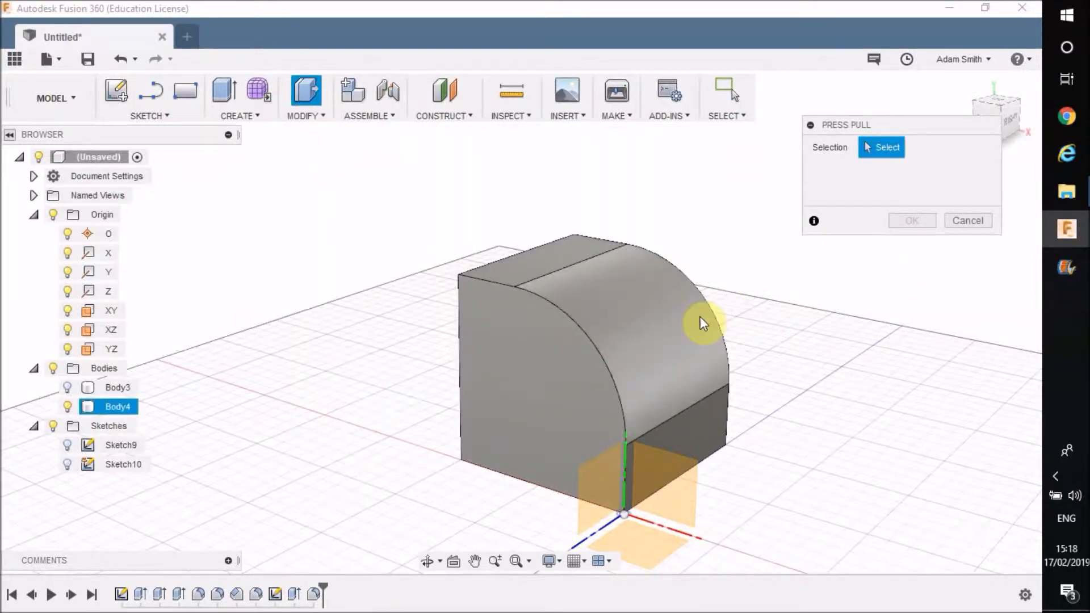
shift+middle_drag(654, 324, 521, 368)
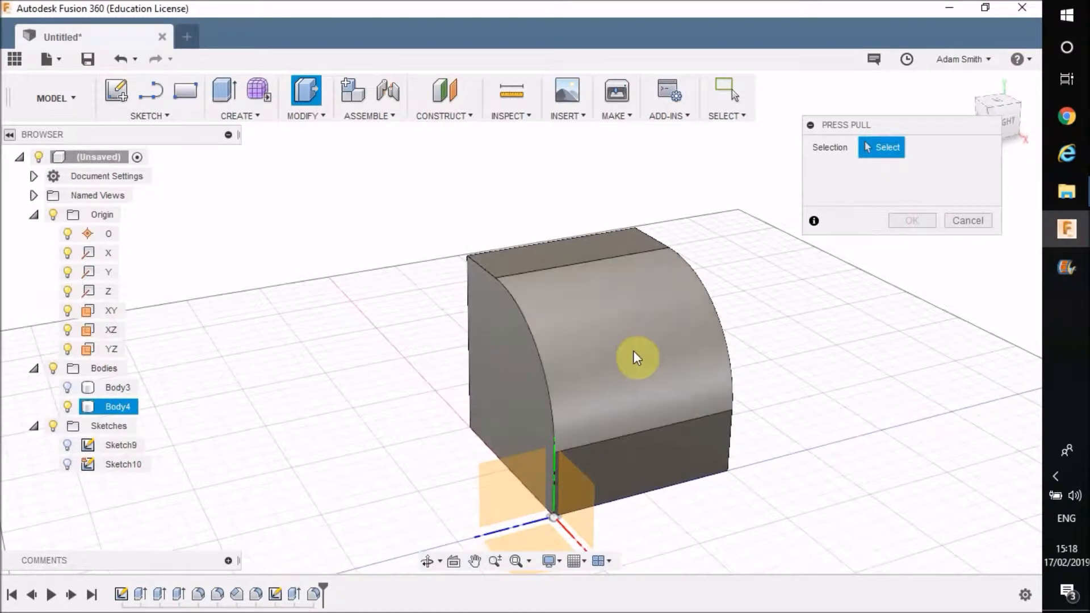
click(526, 372)
drag(524, 374, 490, 396)
click(913, 238)
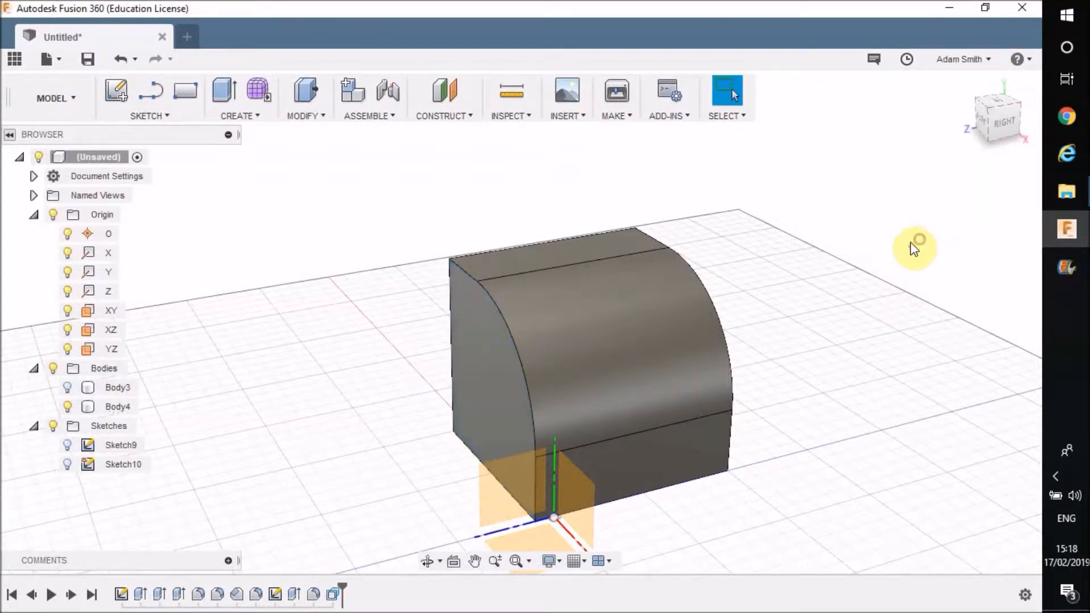
click(563, 252)
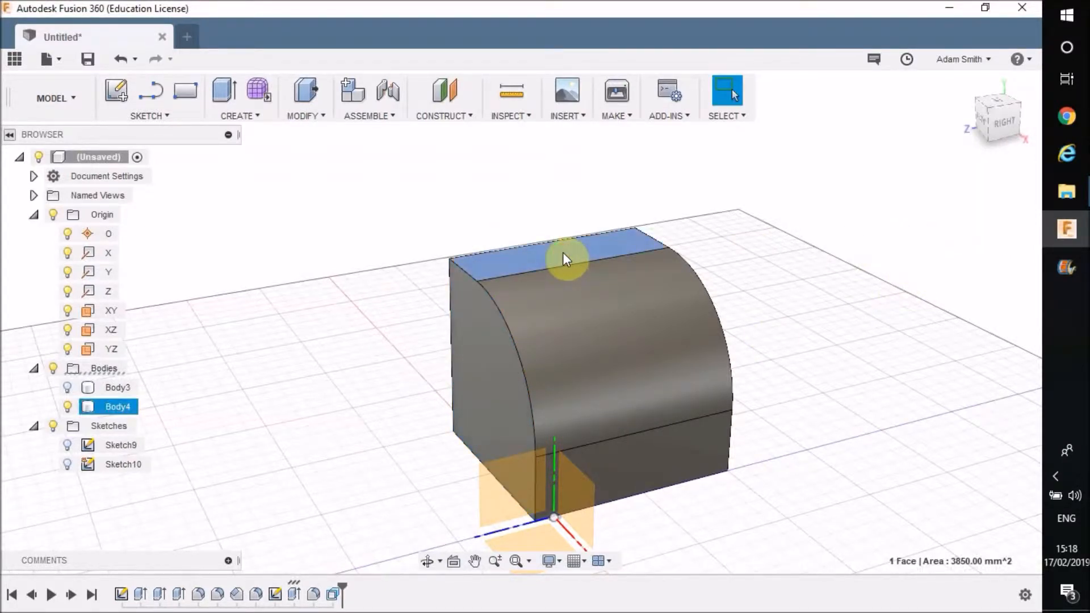
click(307, 93)
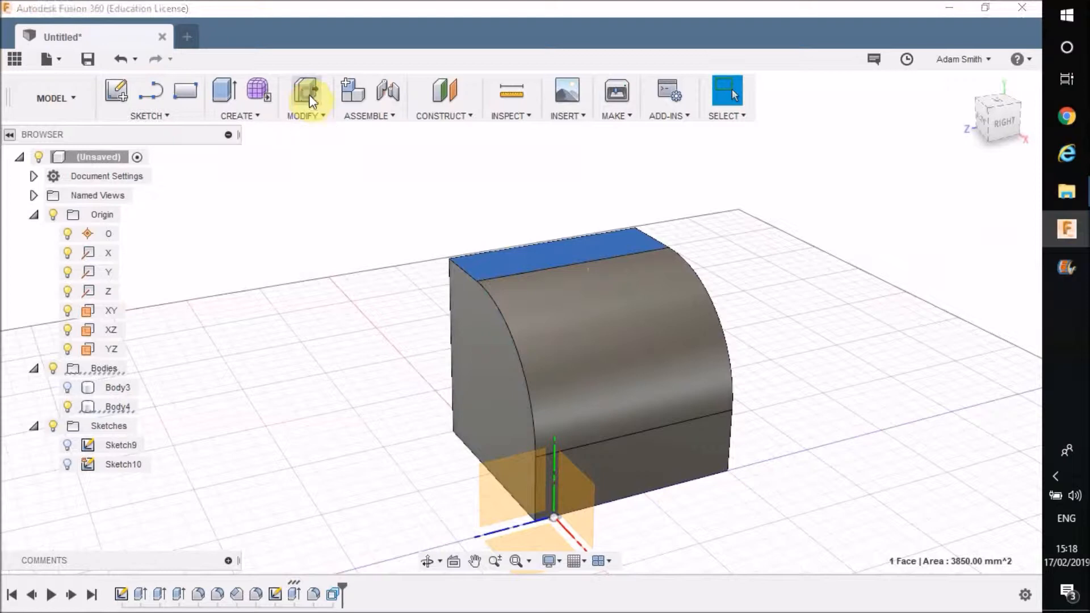
drag(565, 238, 567, 262)
click(968, 238)
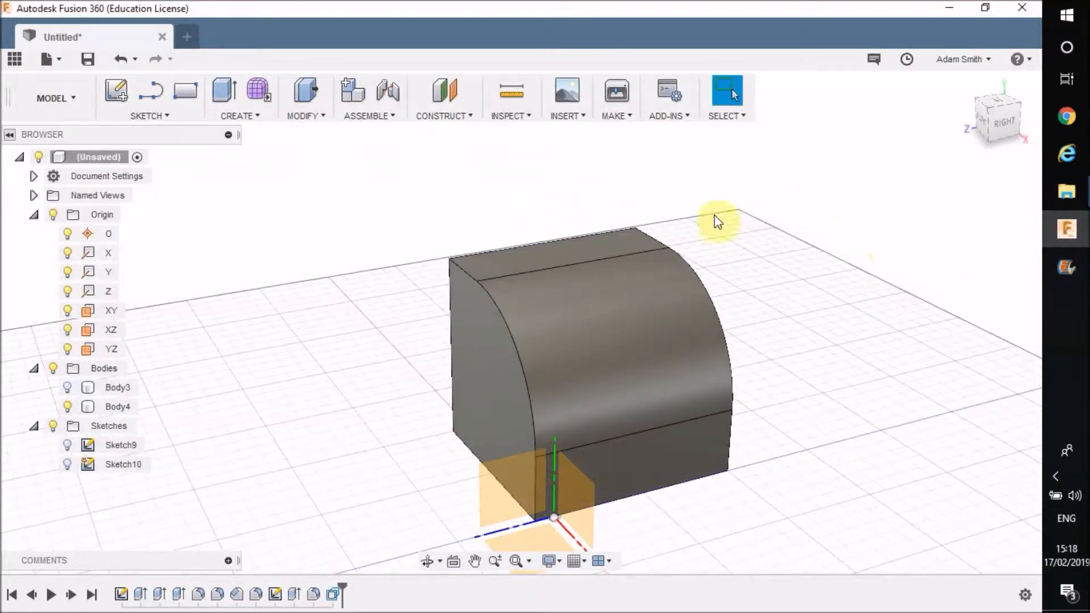
click(225, 91)
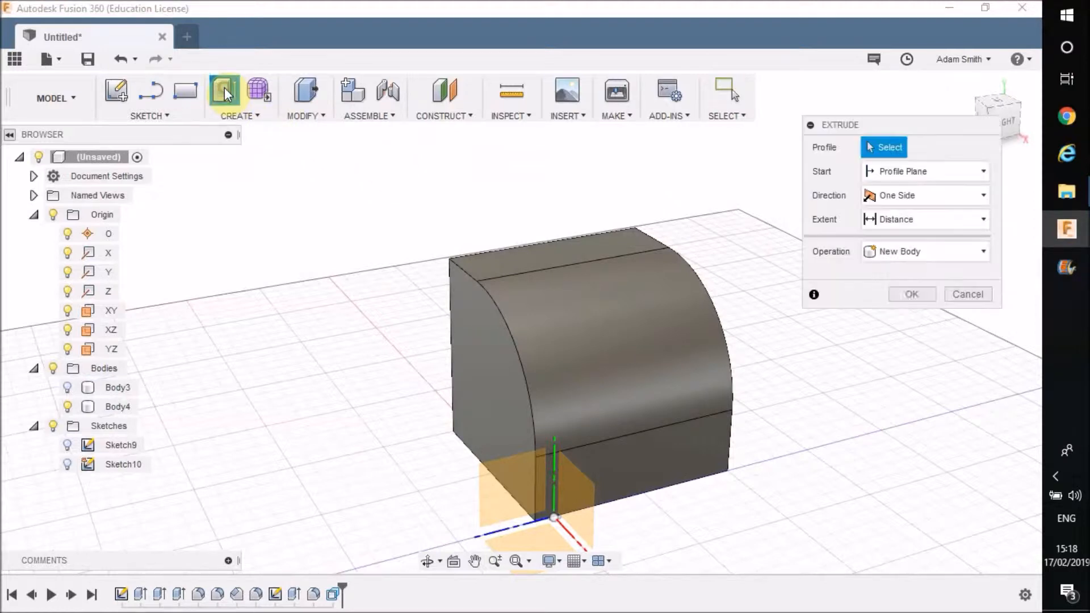
click(546, 256)
mouse_move(545, 256)
mouse_down()
mouse_move(546, 211)
mouse_move(544, 284)
mouse_move(545, 205)
mouse_move(544, 248)
mouse_up()
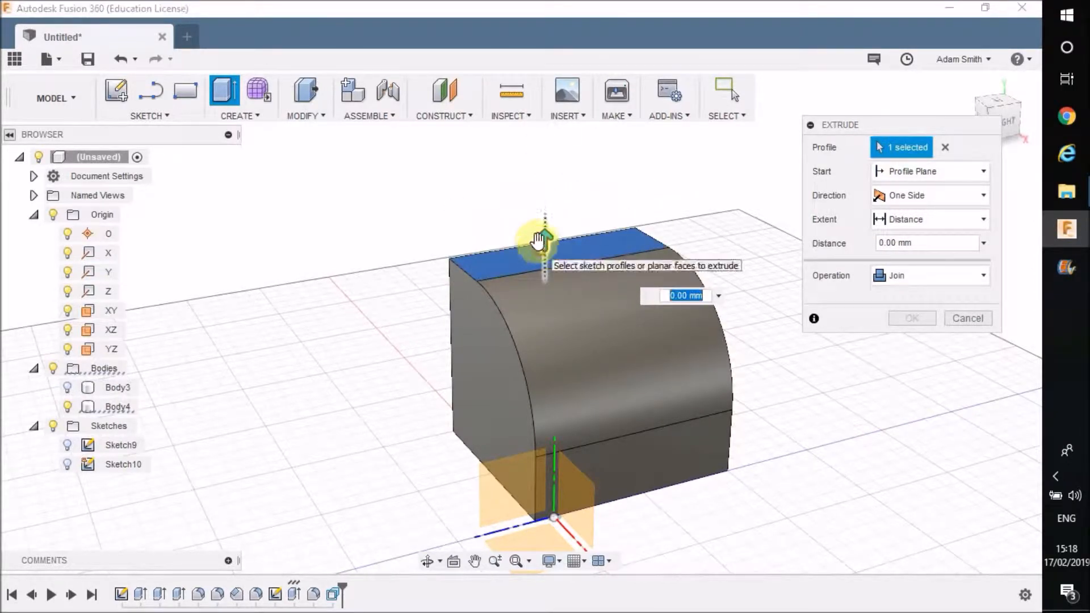
click(988, 318)
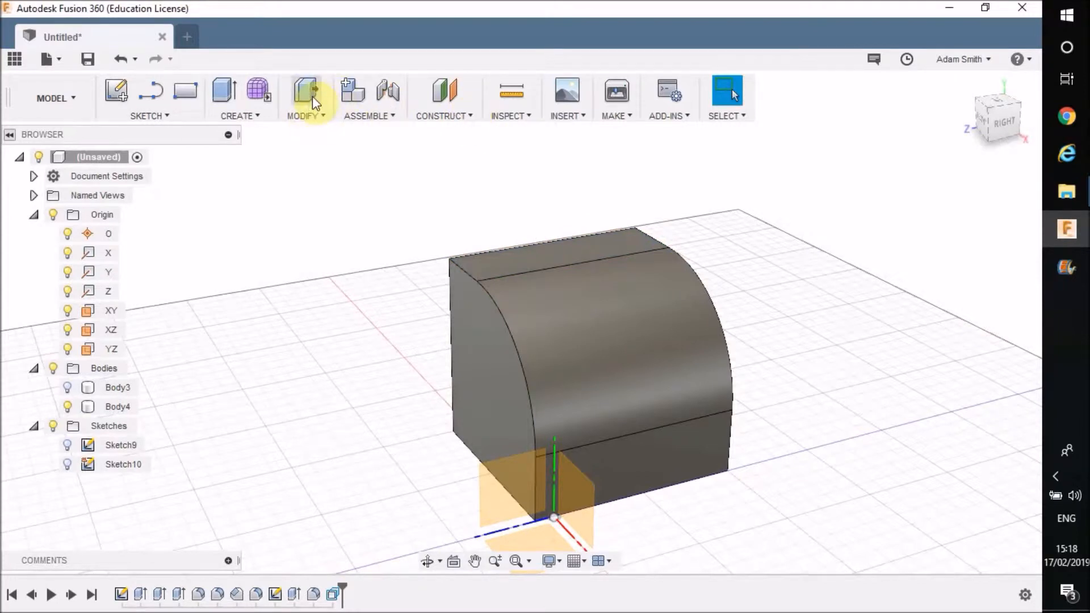
click(305, 117)
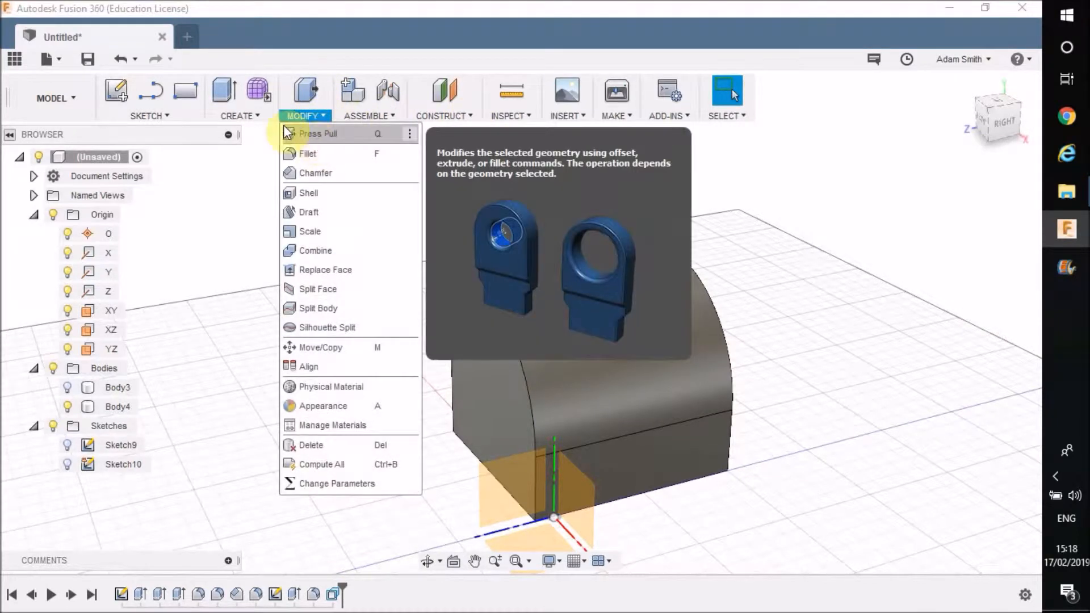
click(240, 113)
click(240, 112)
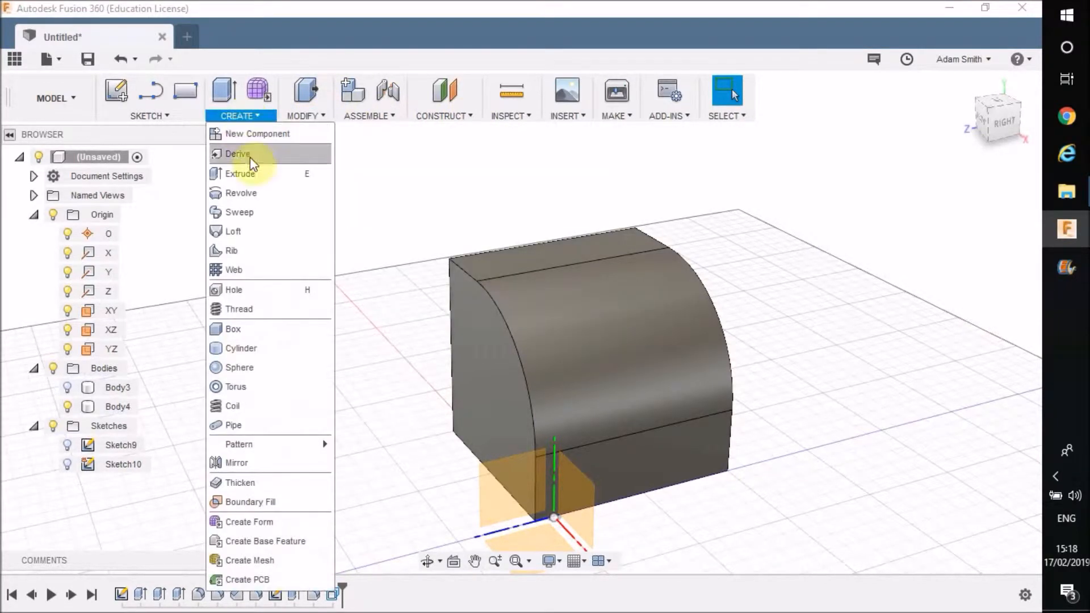
click(244, 118)
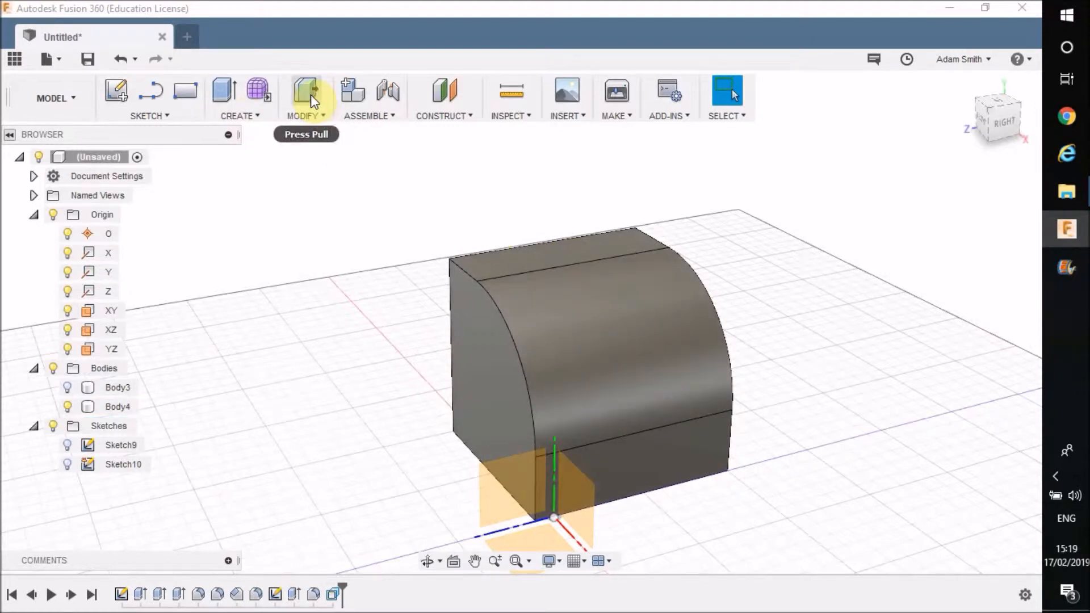
click(226, 90)
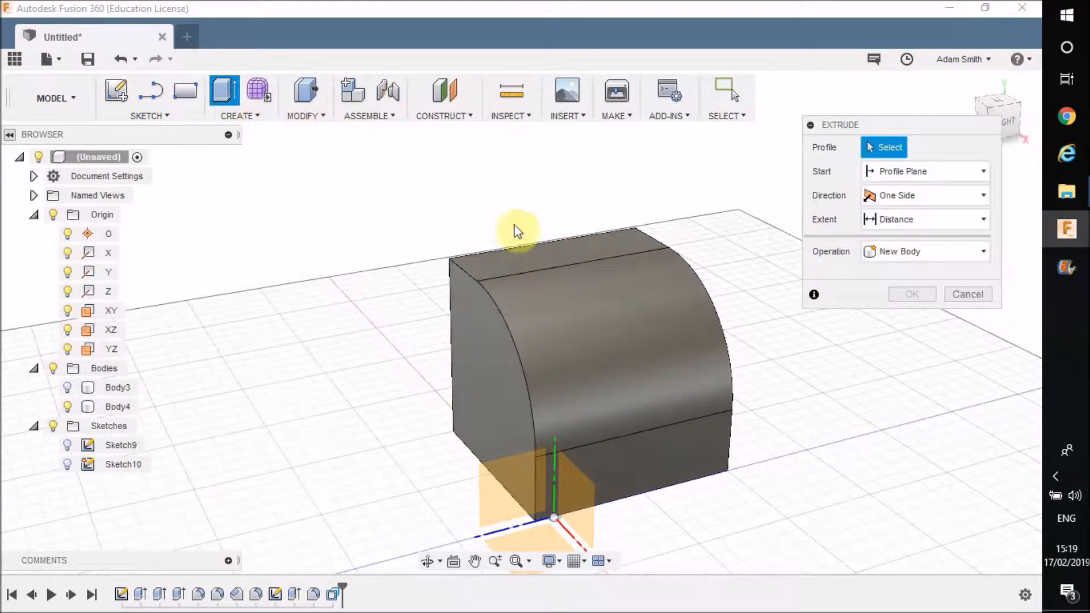
click(567, 254)
mouse_move(567, 244)
mouse_down()
mouse_move(571, 281)
mouse_move(562, 193)
mouse_move(564, 287)
mouse_move(565, 239)
mouse_up()
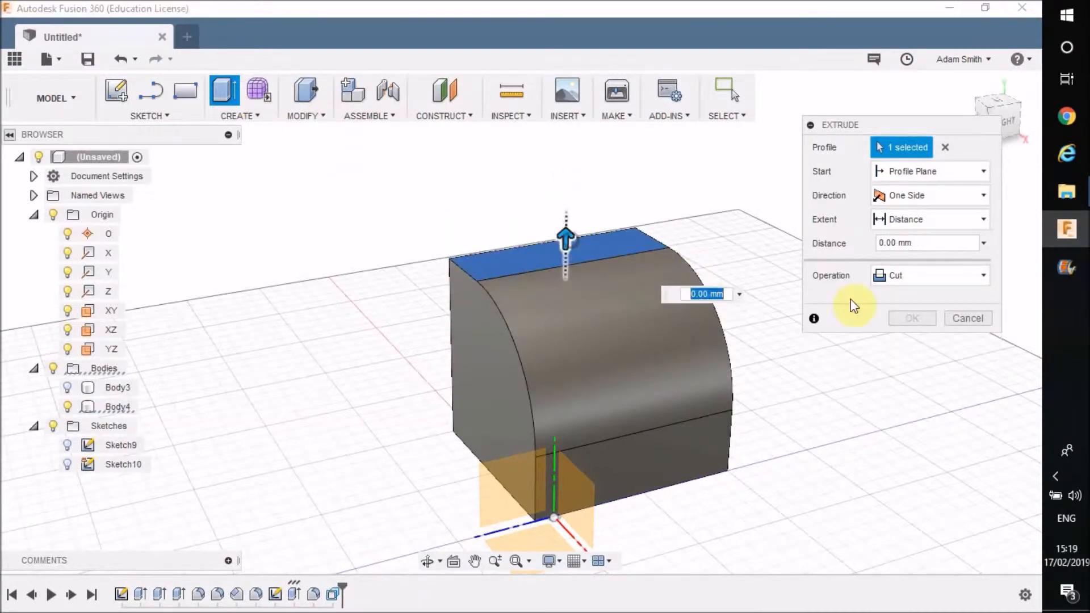
click(970, 320)
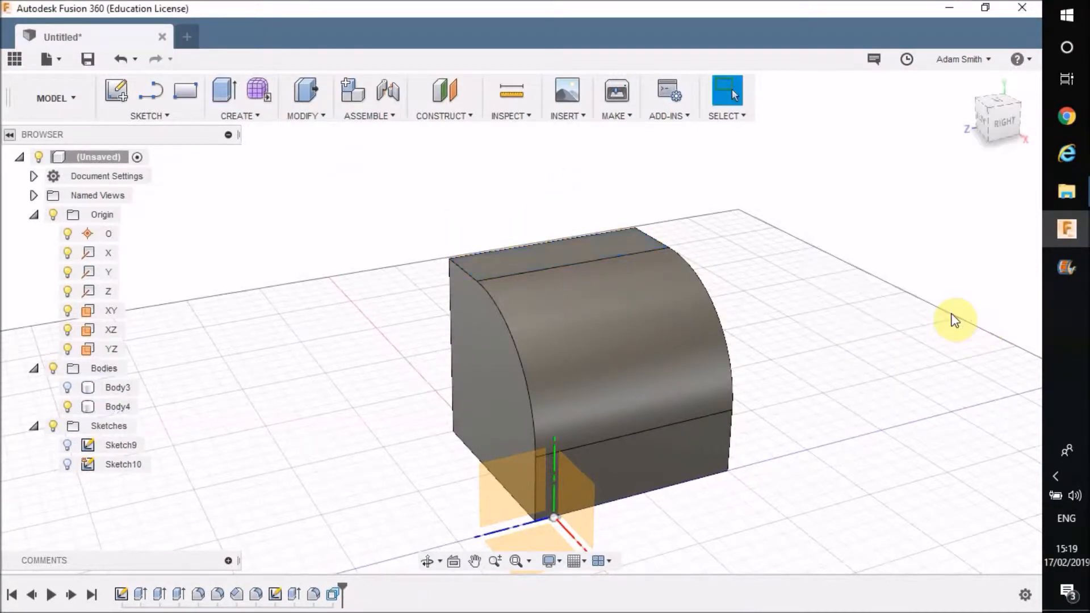
Use Press Pull on the block's flat top face to set its extrusion distance to 90 mm
click(318, 97)
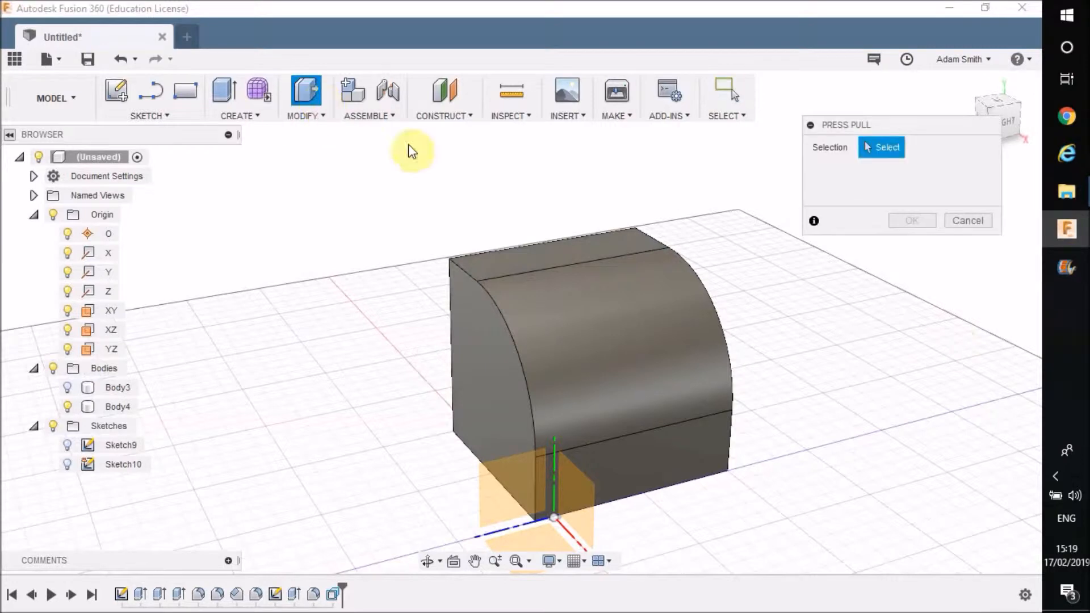
click(566, 254)
mouse_move(560, 238)
mouse_down()
mouse_move(570, 288)
mouse_move(562, 245)
mouse_move(564, 256)
mouse_up()
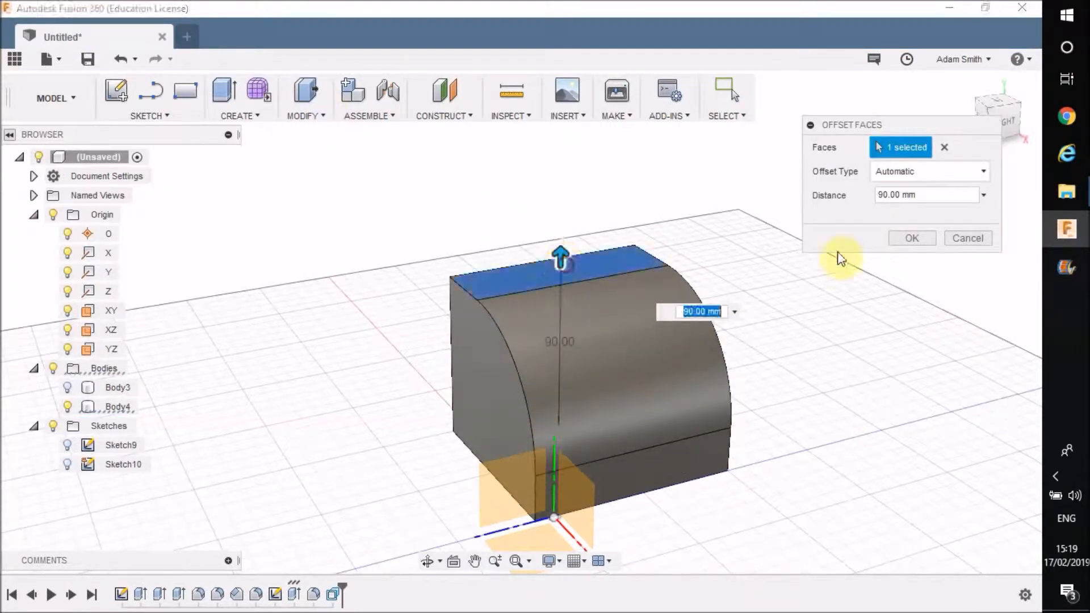
click(914, 239)
Use Press Pull on the block's curved face to set the fillet radius to 75 mm
click(645, 344)
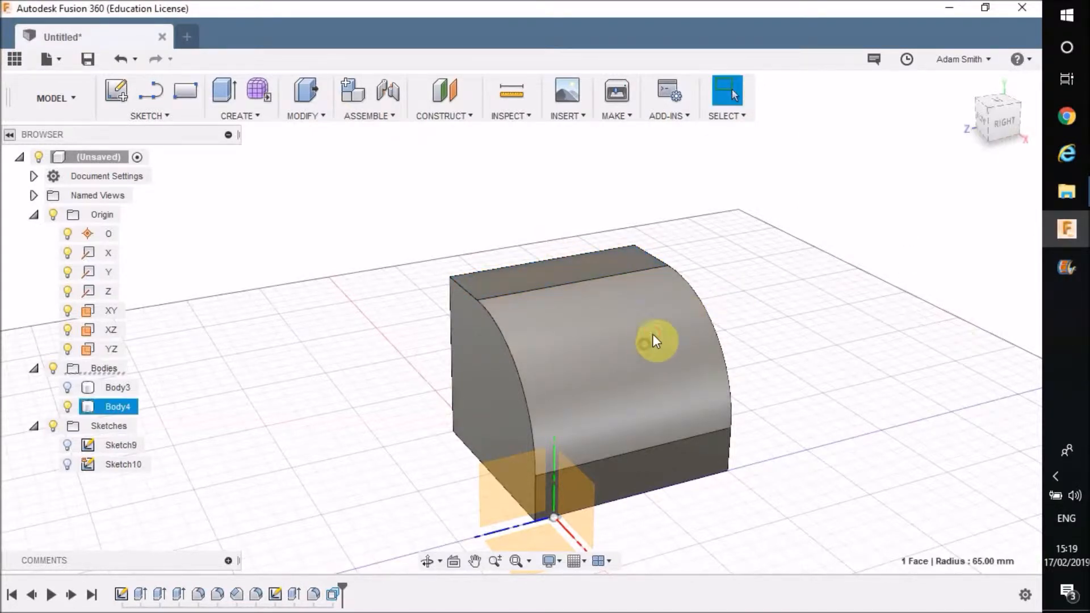
click(310, 91)
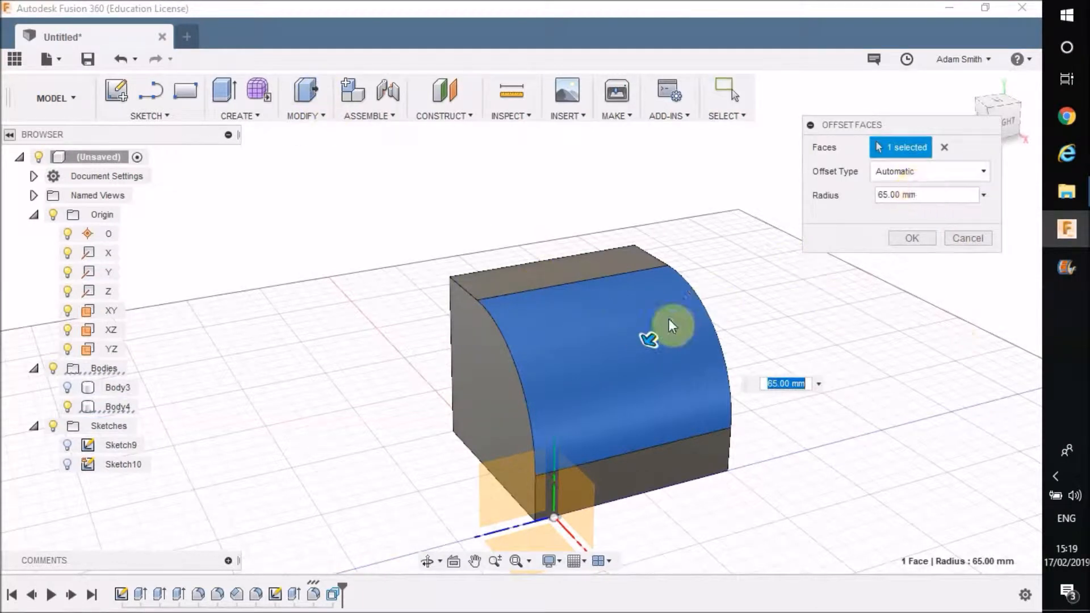
shift+middle_drag(625, 334, 674, 321)
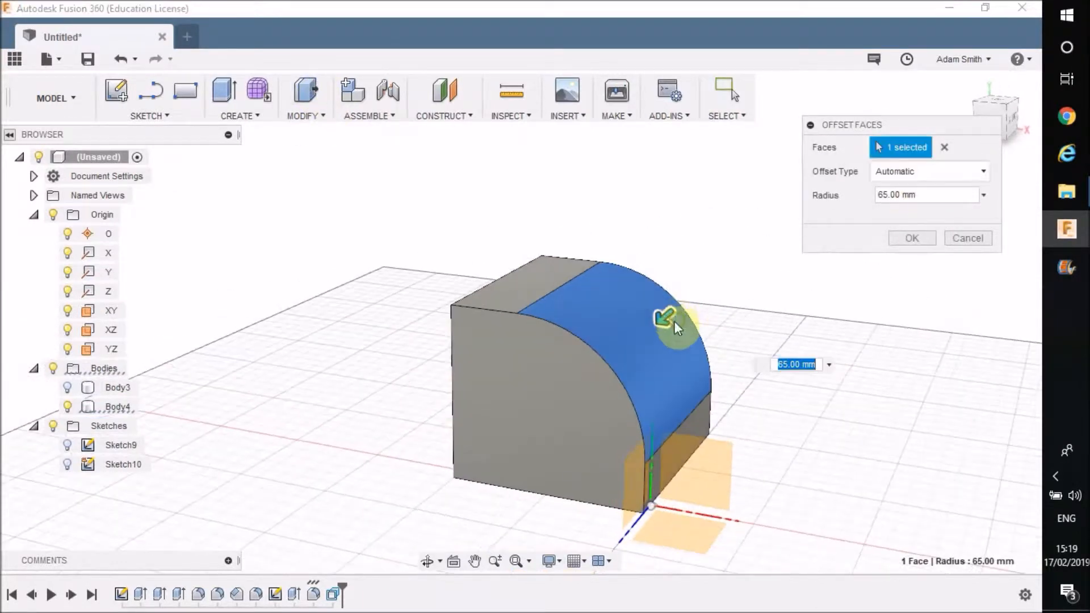
drag(674, 320, 649, 312)
click(963, 244)
click(928, 238)
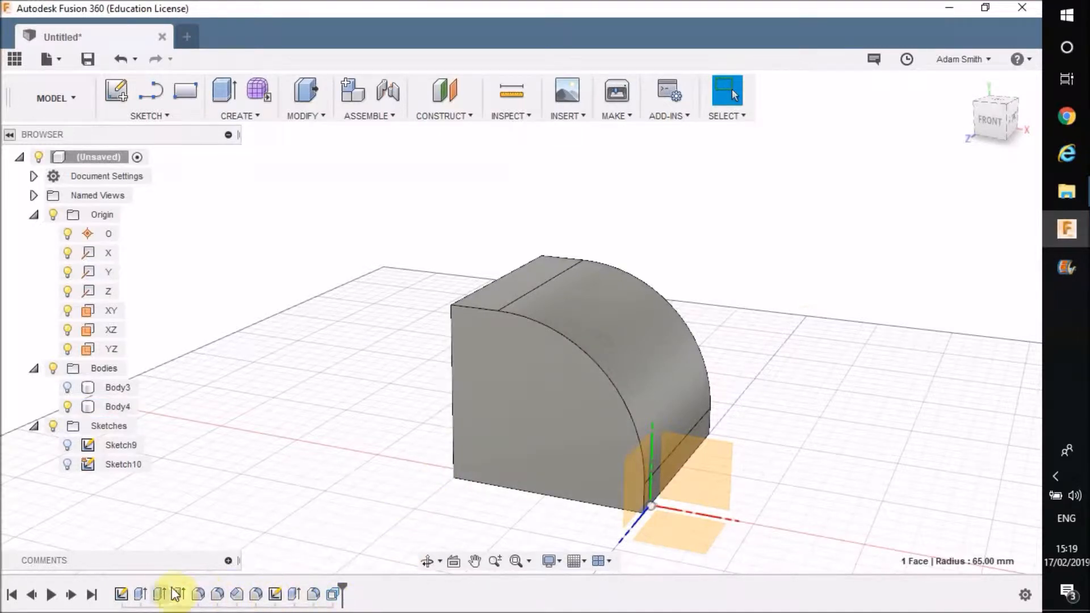
Roll the design history back to just after Sketch10, show that sketch, and roll forward to just after the last fillet
click(314, 594)
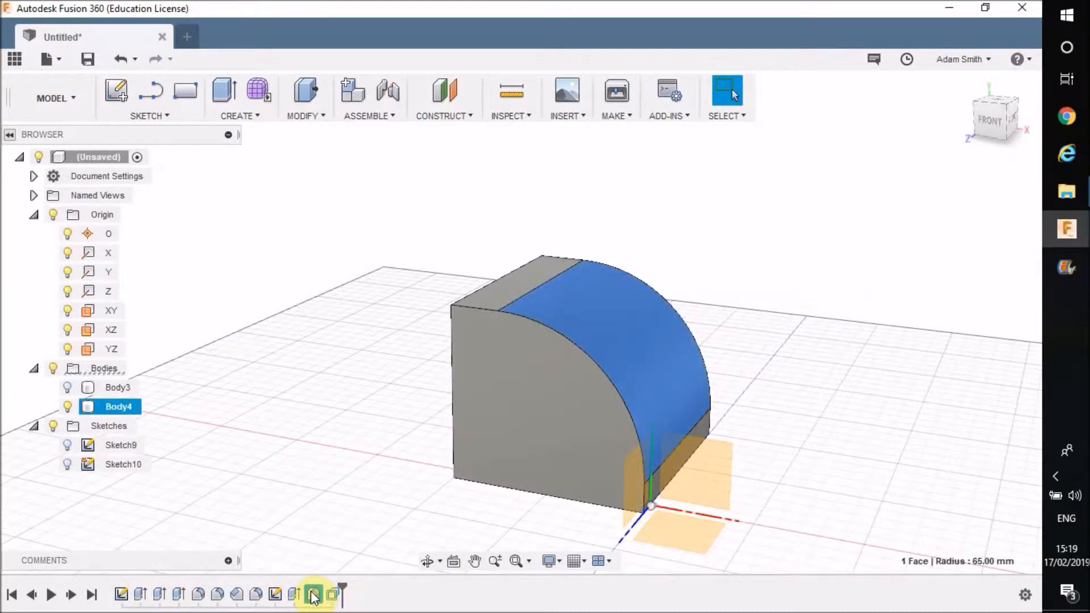
drag(343, 585, 284, 587)
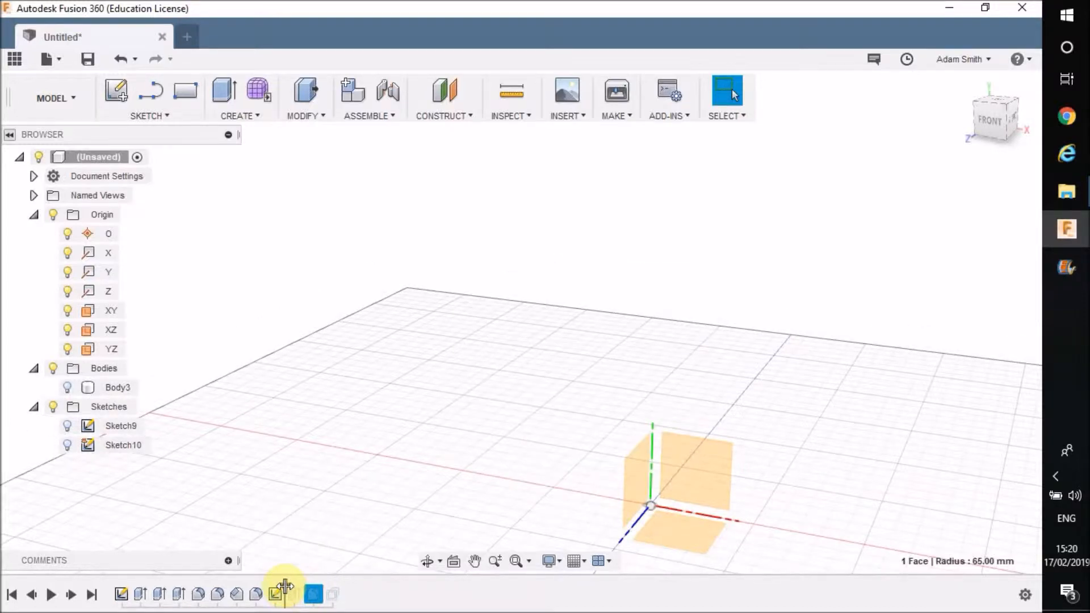
click(67, 445)
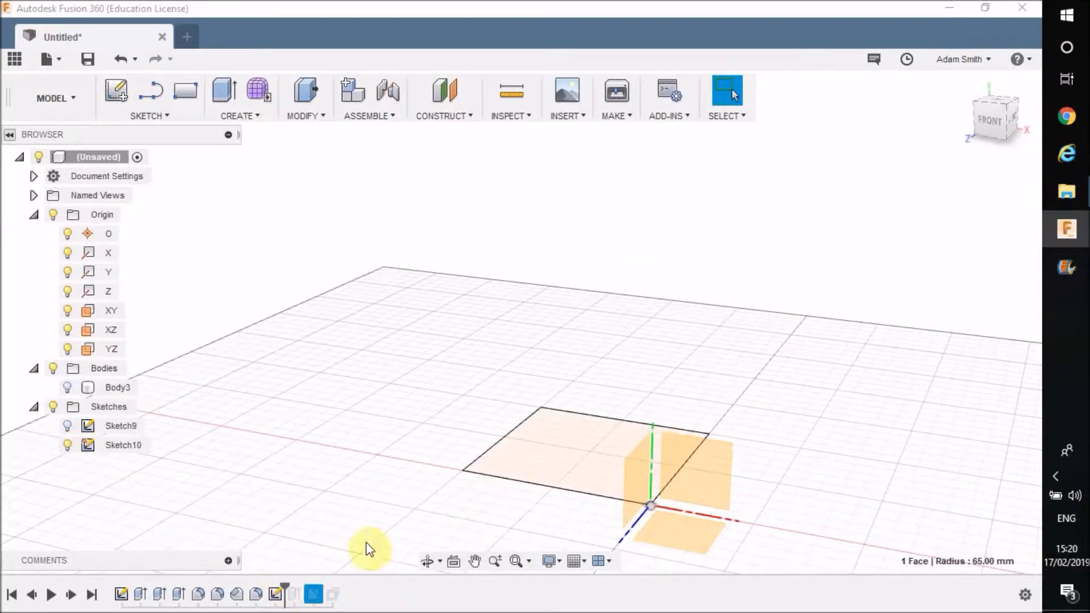
drag(285, 588, 322, 588)
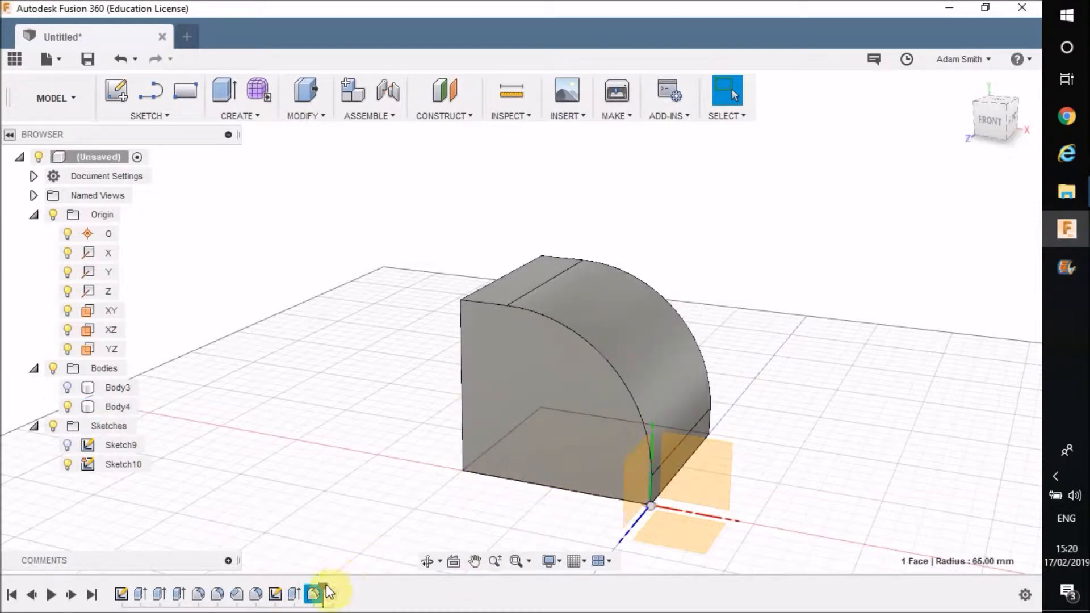
Edit the last fillet feature in the design history and set its radius to 60 mm
click(635, 355)
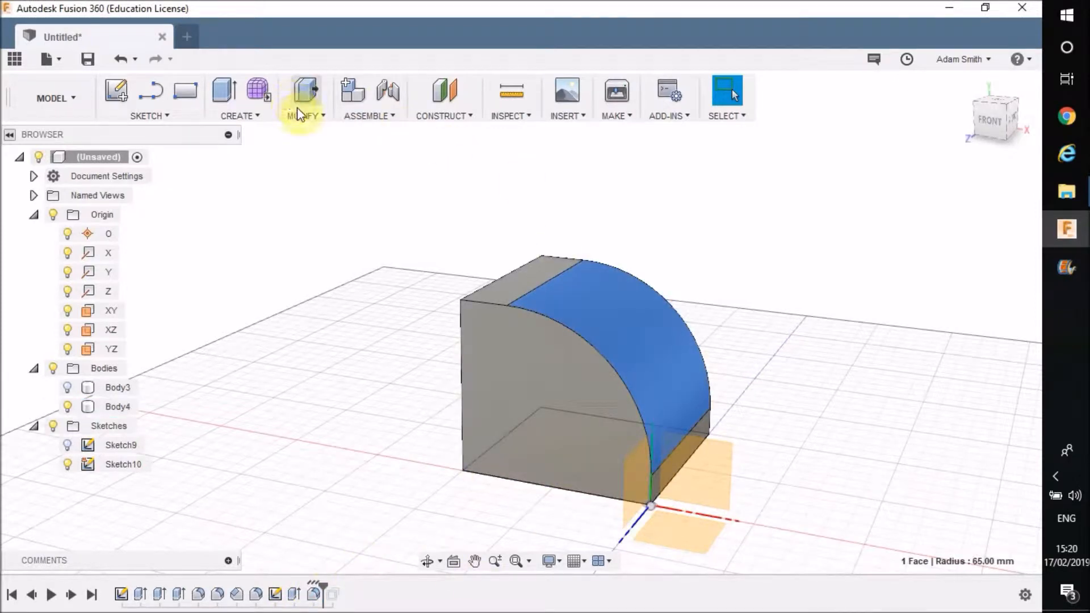
click(305, 119)
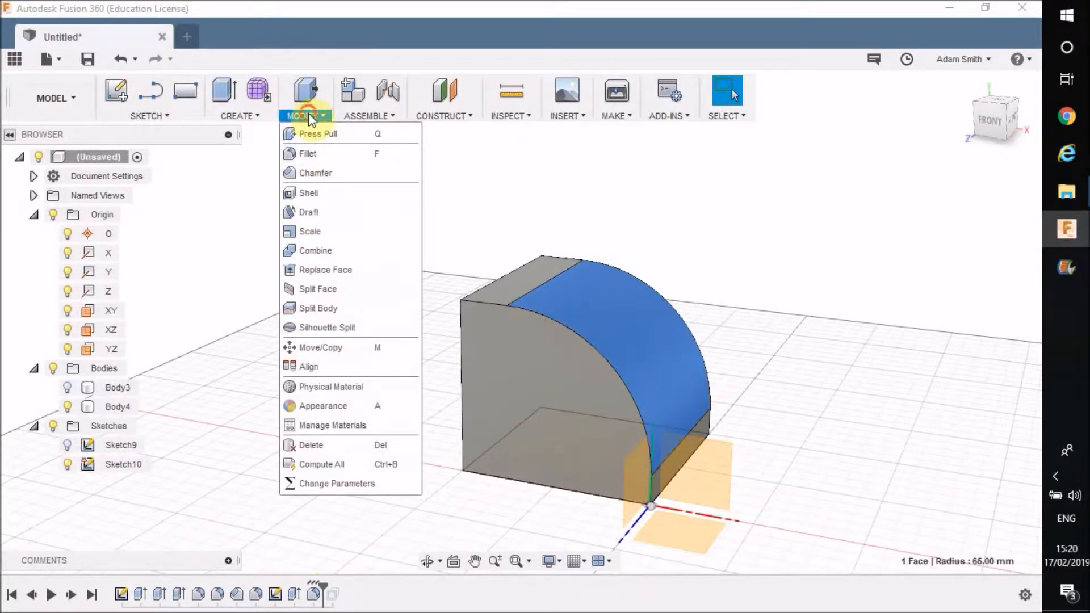
click(308, 113)
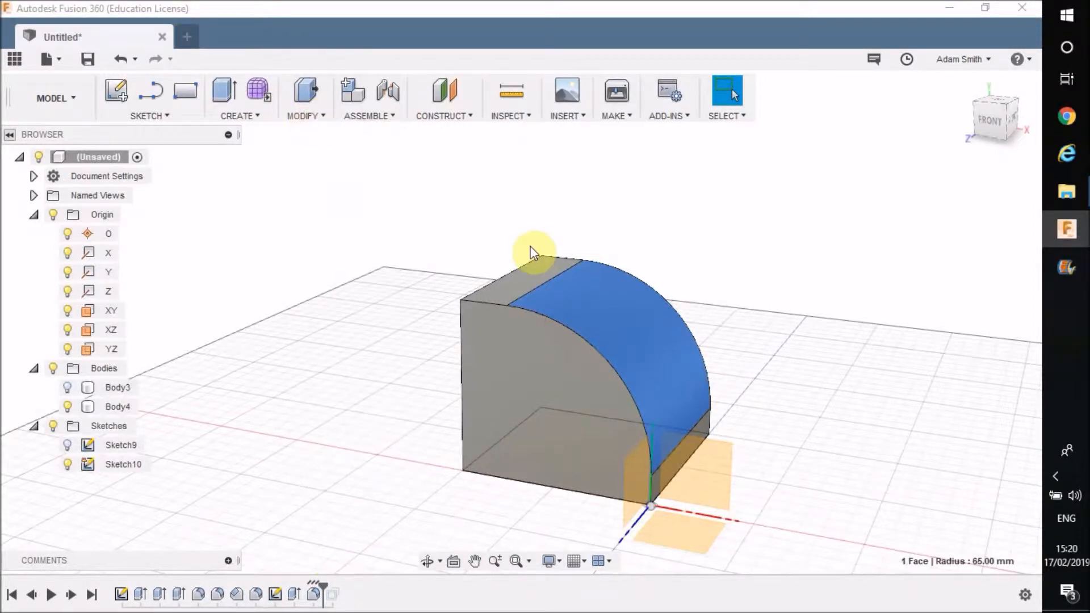
click(316, 594)
click(316, 595)
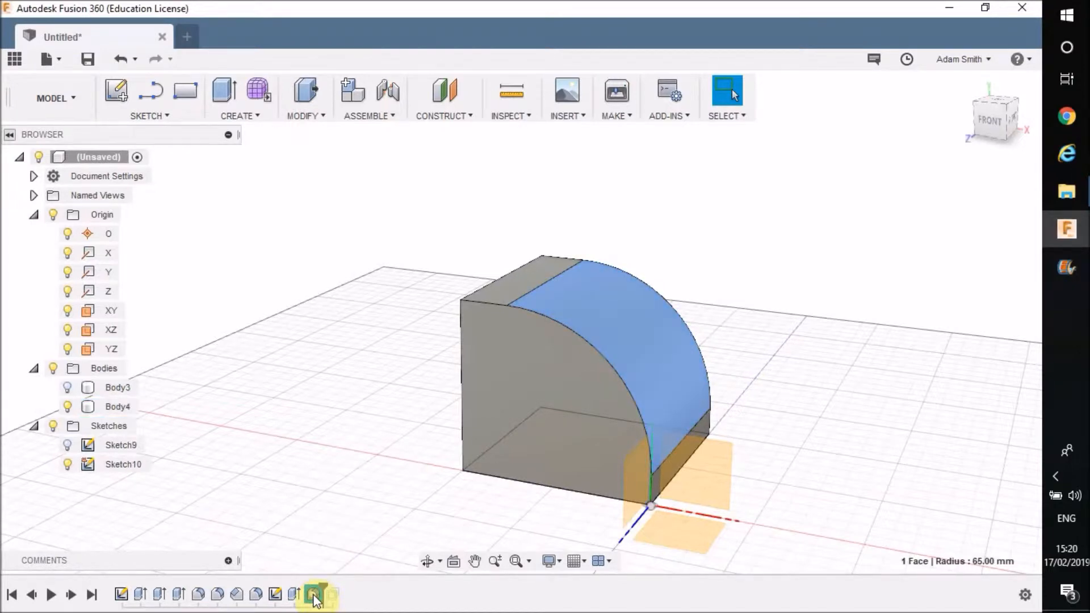
right_click(315, 594)
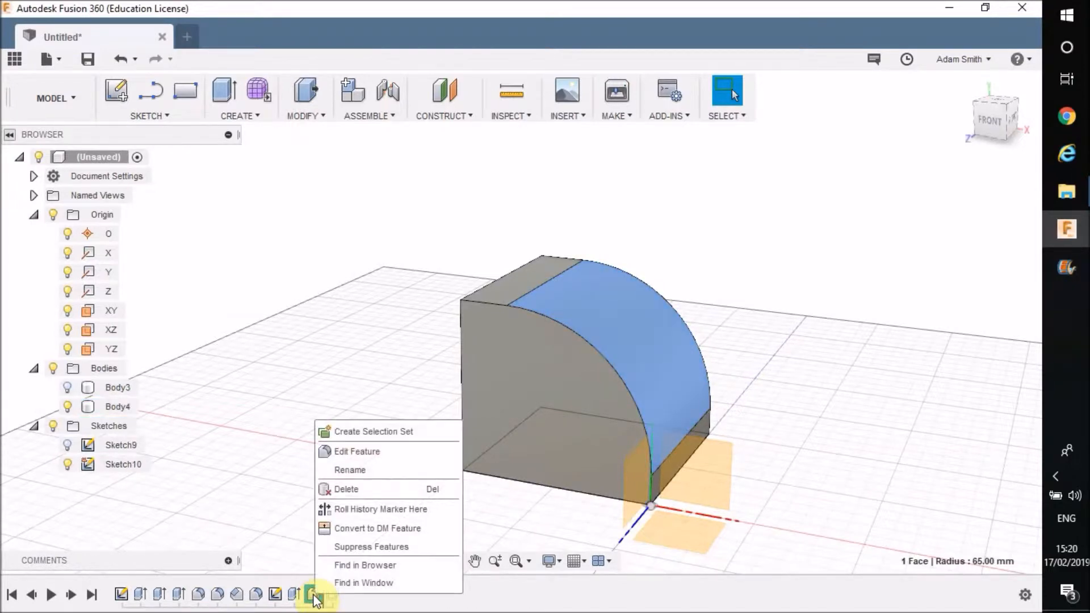
click(379, 452)
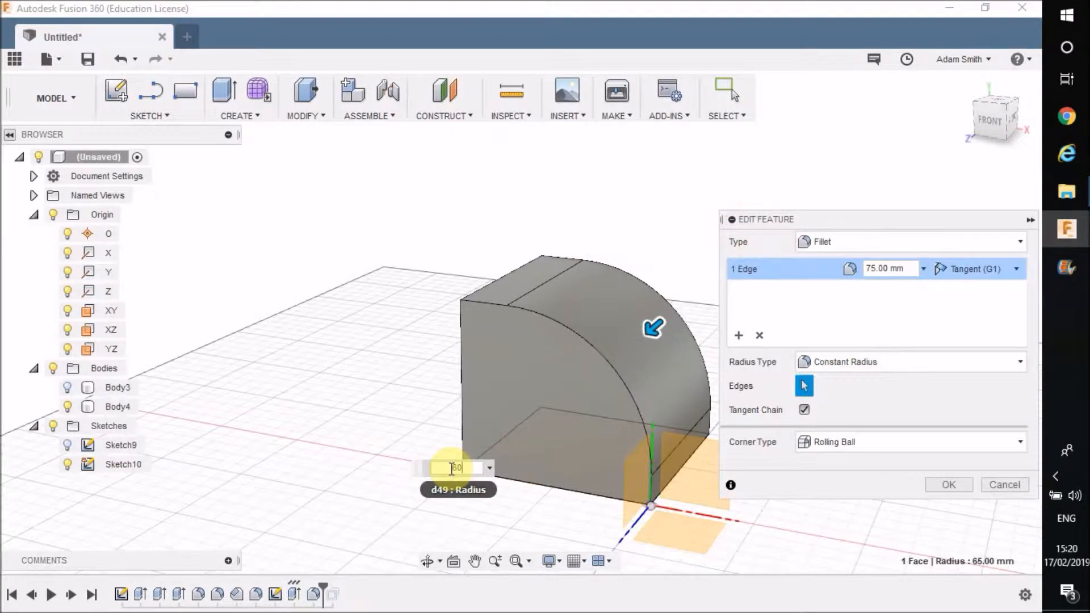
key(Return)
click(955, 471)
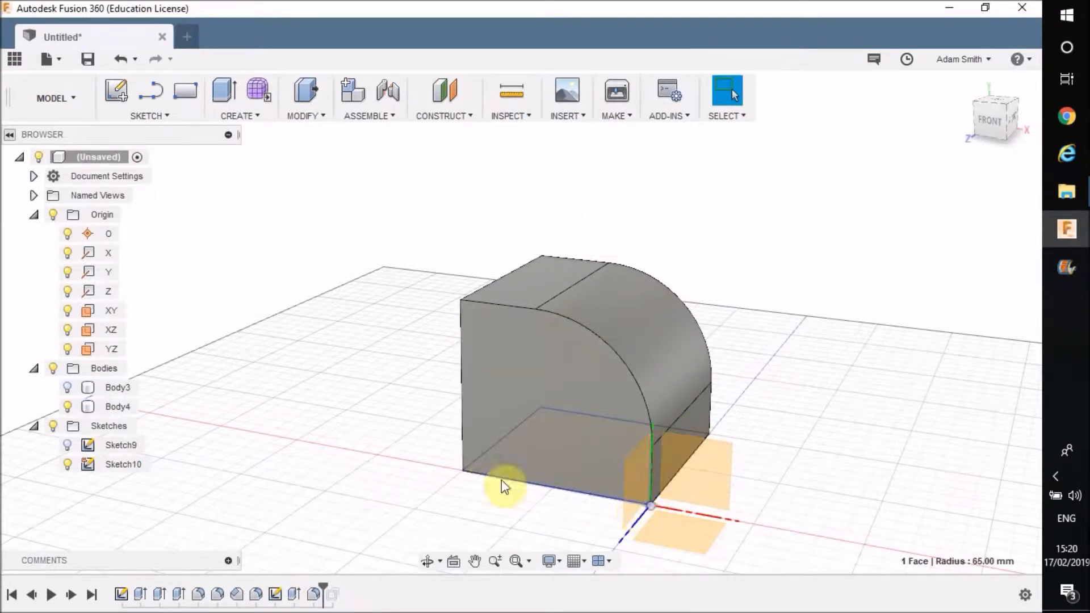
Edit Sketch10 from the design history, set the rectangle's horizontal dimension to 180 mm, and finish the sketch
click(274, 595)
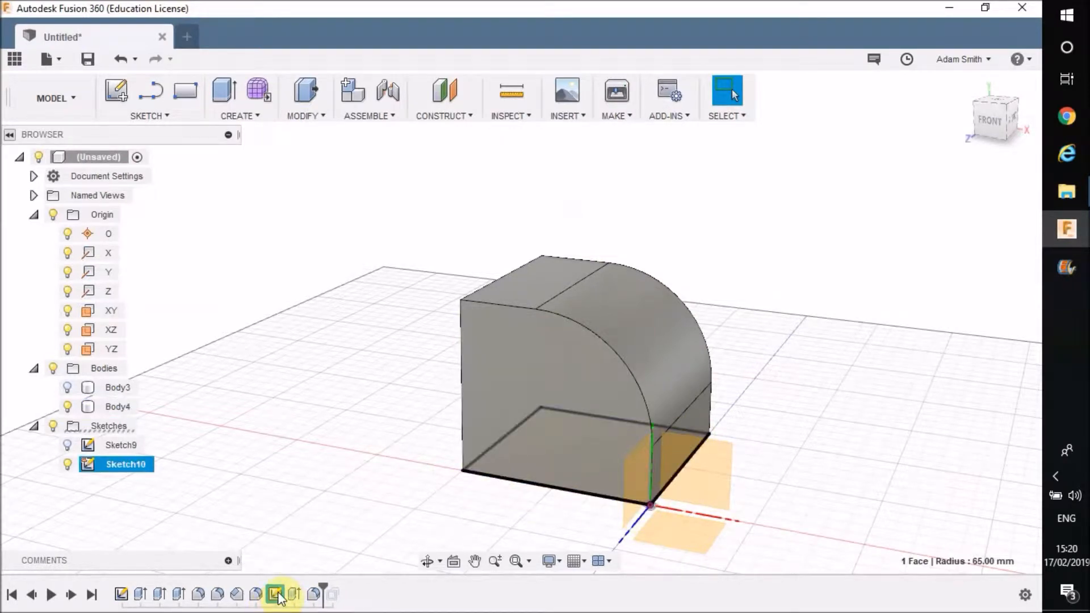
right_click(277, 595)
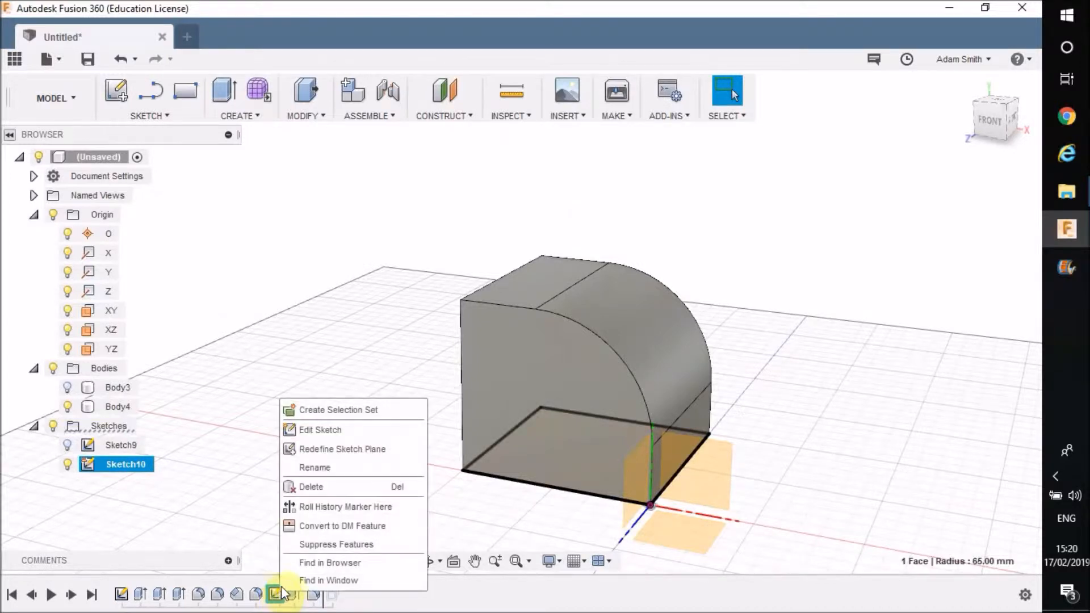
click(352, 430)
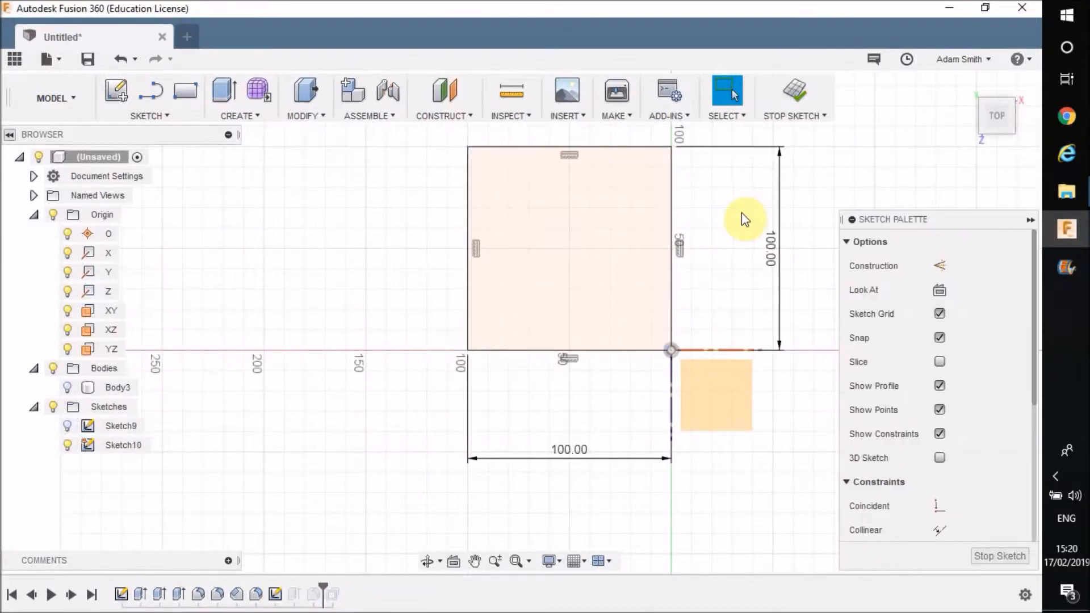
click(571, 449)
double_click(572, 449)
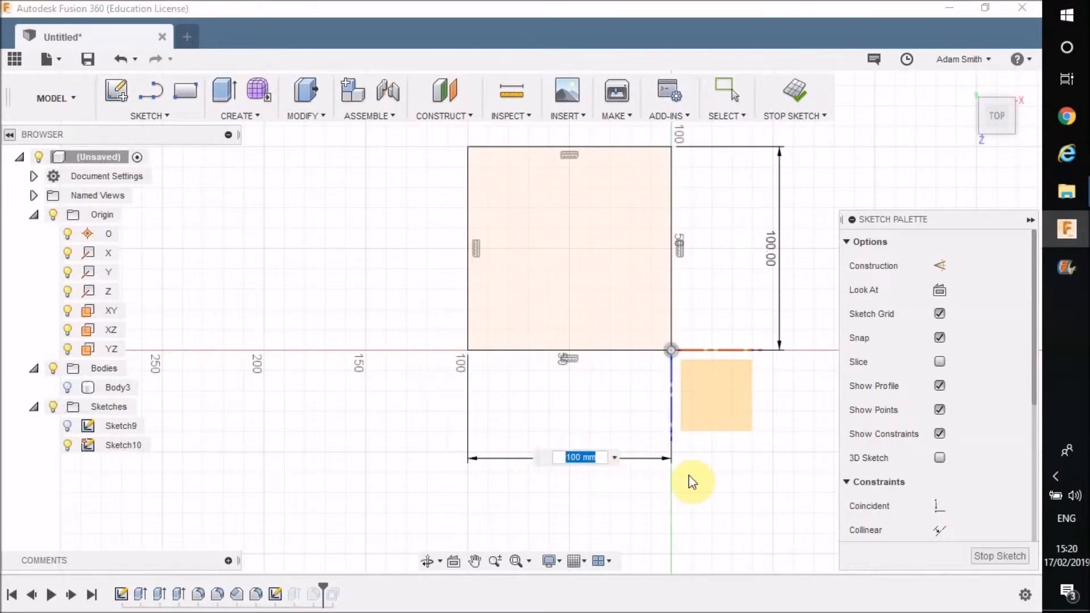
text(180)
key(Return)
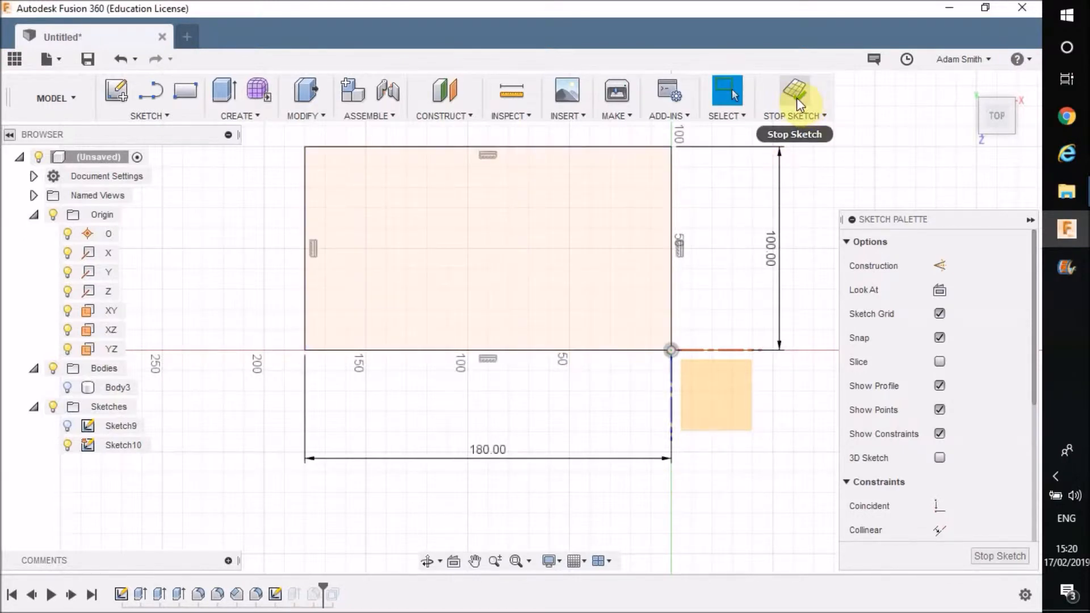
click(796, 98)
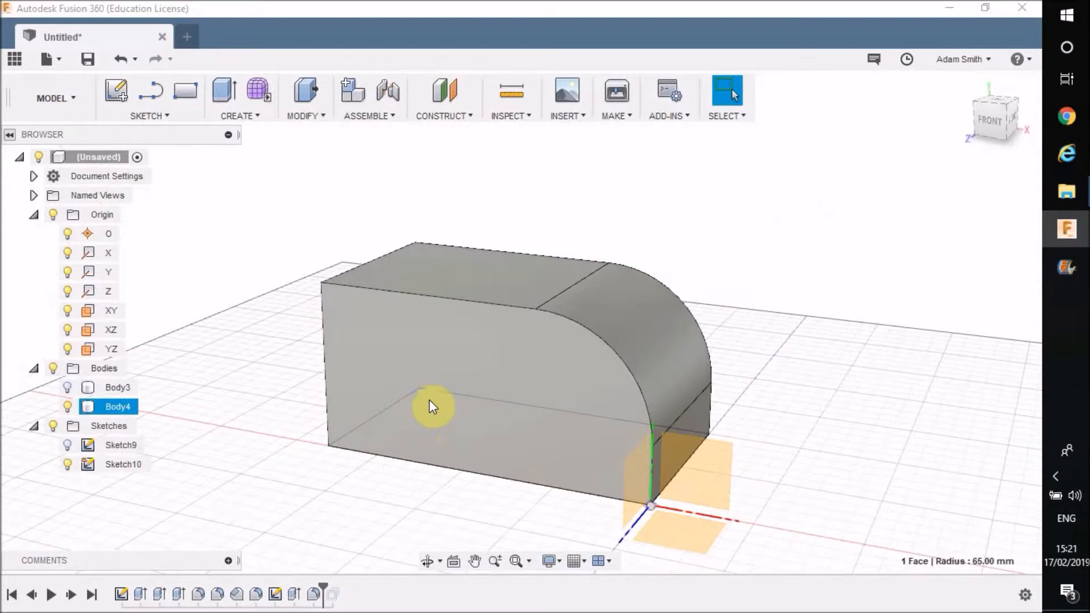
Reopen Sketch10 for editing and set the rectangle's horizontal dimension to 100 mm
right_click(277, 597)
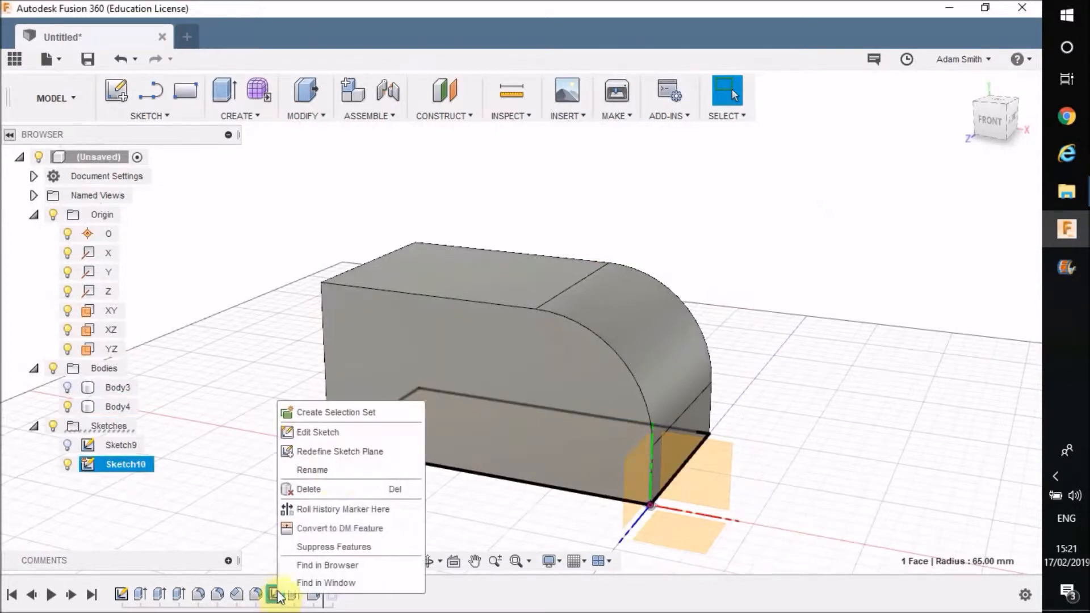
click(339, 435)
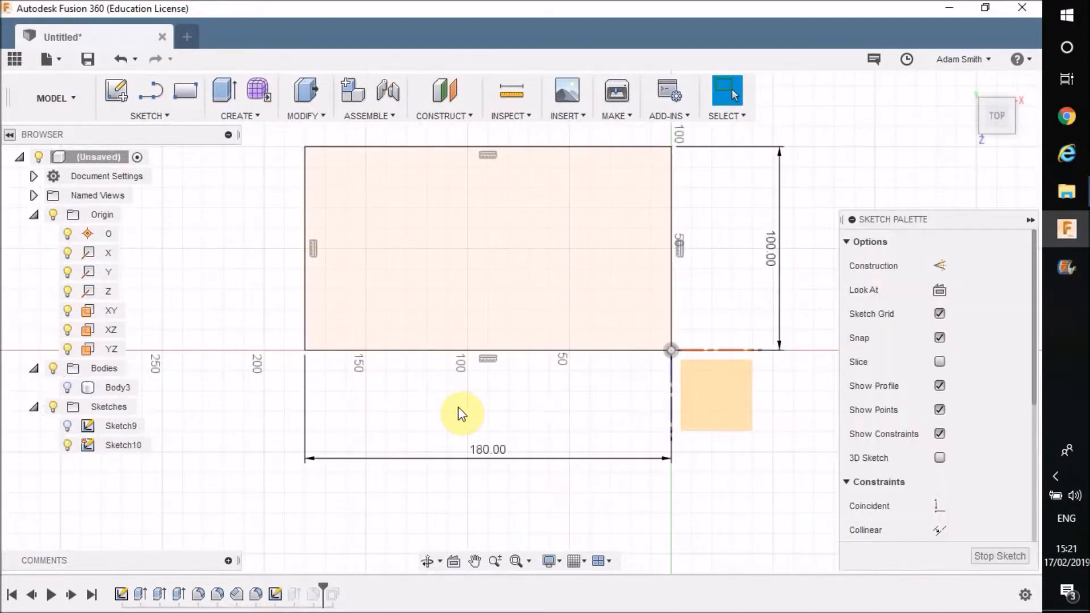
double_click(485, 450)
text(1)
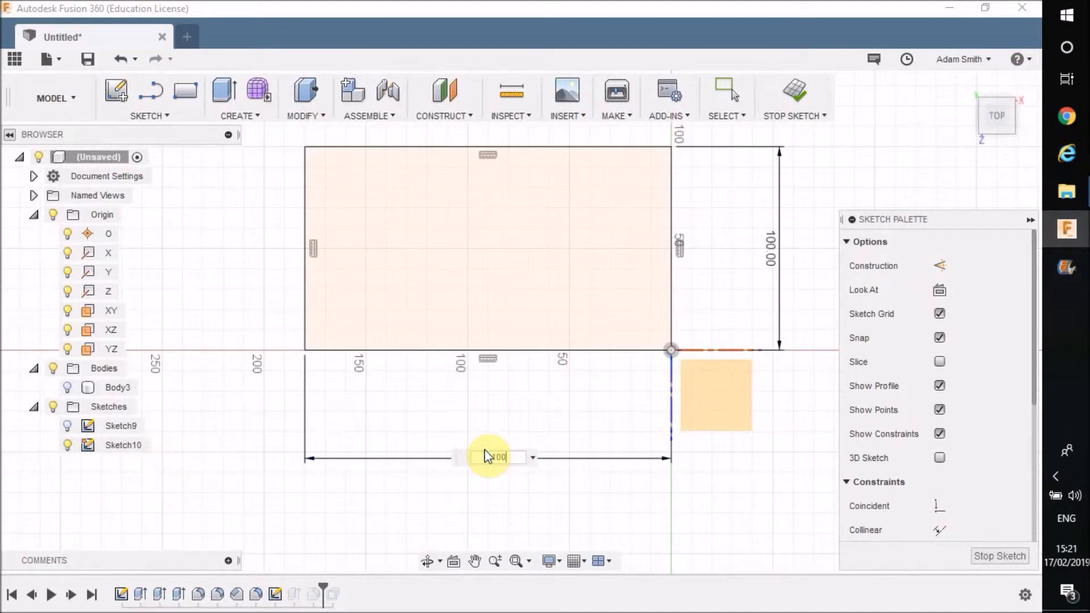
text(00)
key(Return)
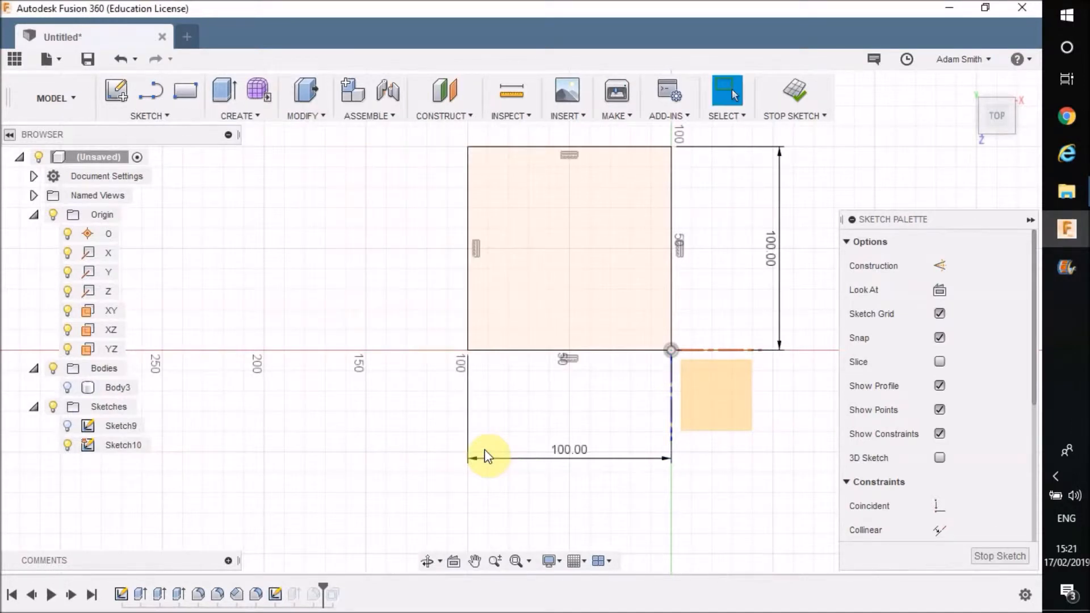
Sketch a 3-point arc between the two corners of the rectangle's left edge, bulging into the rectangle
click(162, 116)
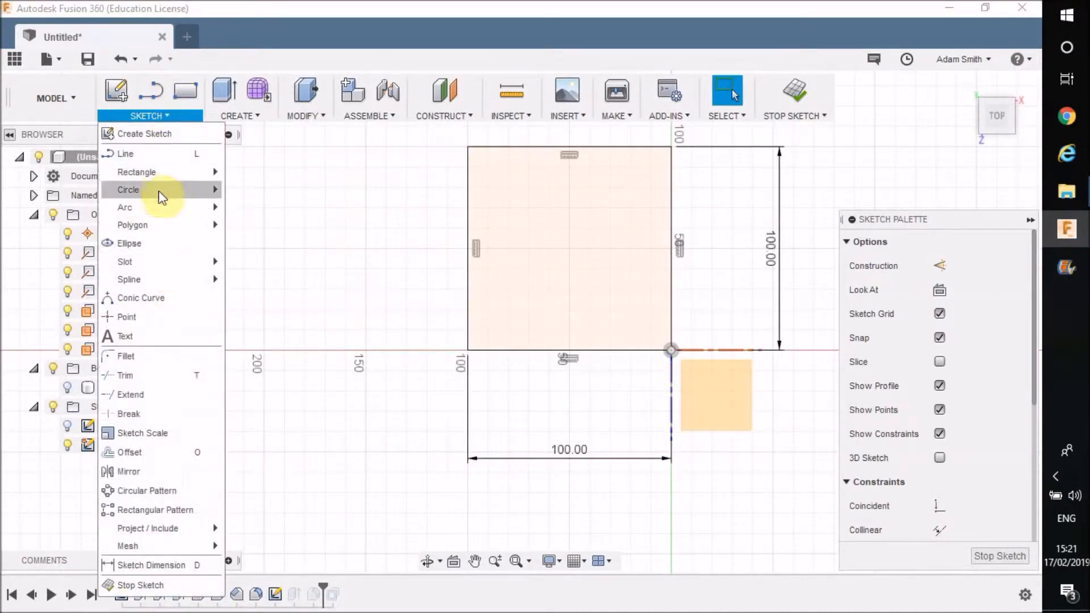
mouse_move(165, 207)
click(257, 212)
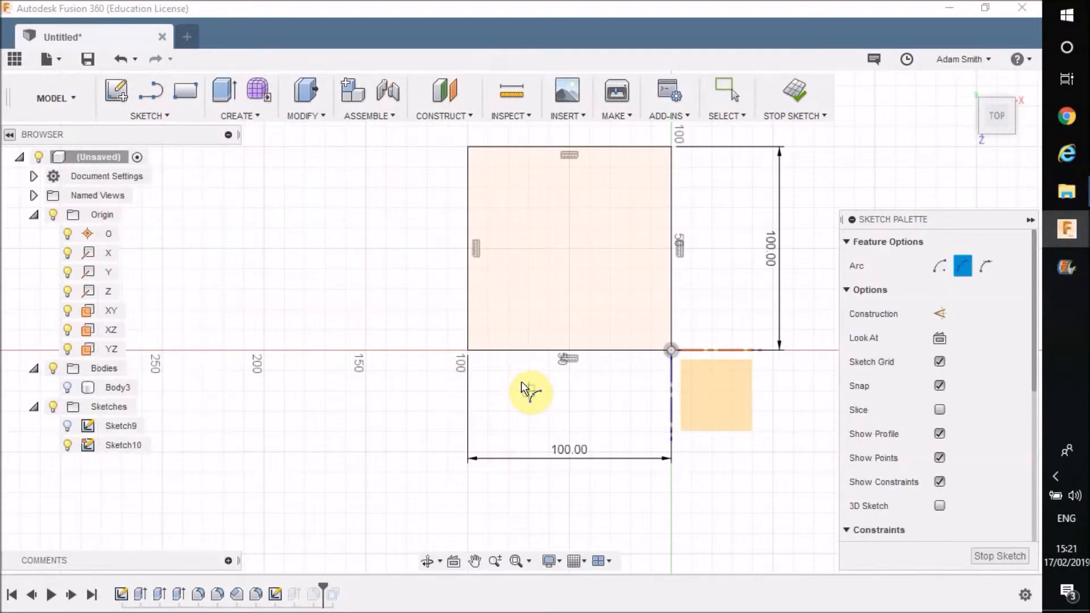
click(467, 349)
click(468, 148)
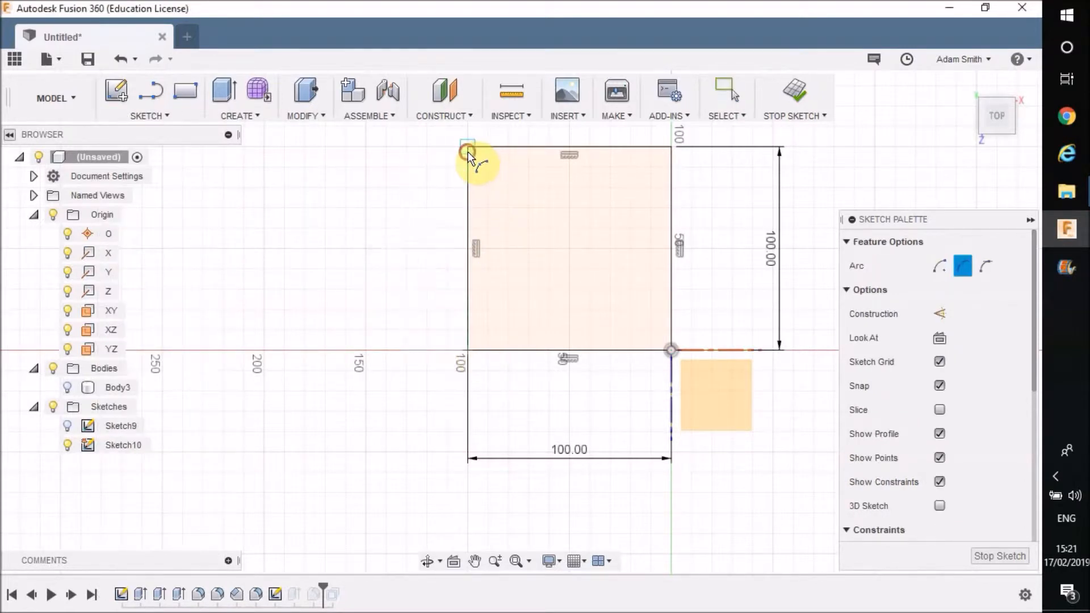
click(528, 250)
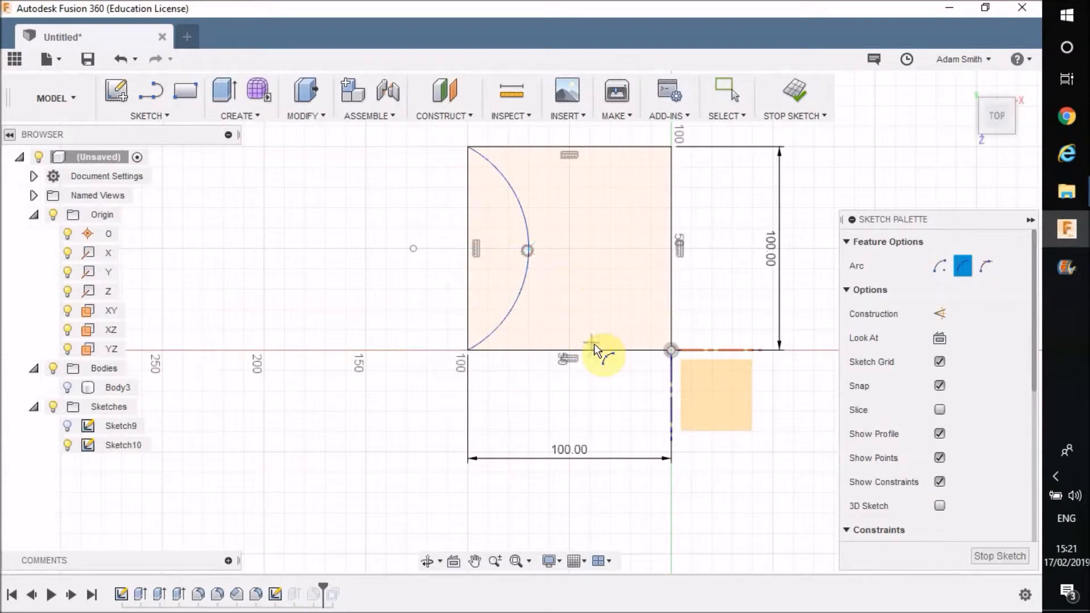
Trim away the rectangle's straight left edge beside the arc and finish the sketch
click(169, 116)
click(149, 370)
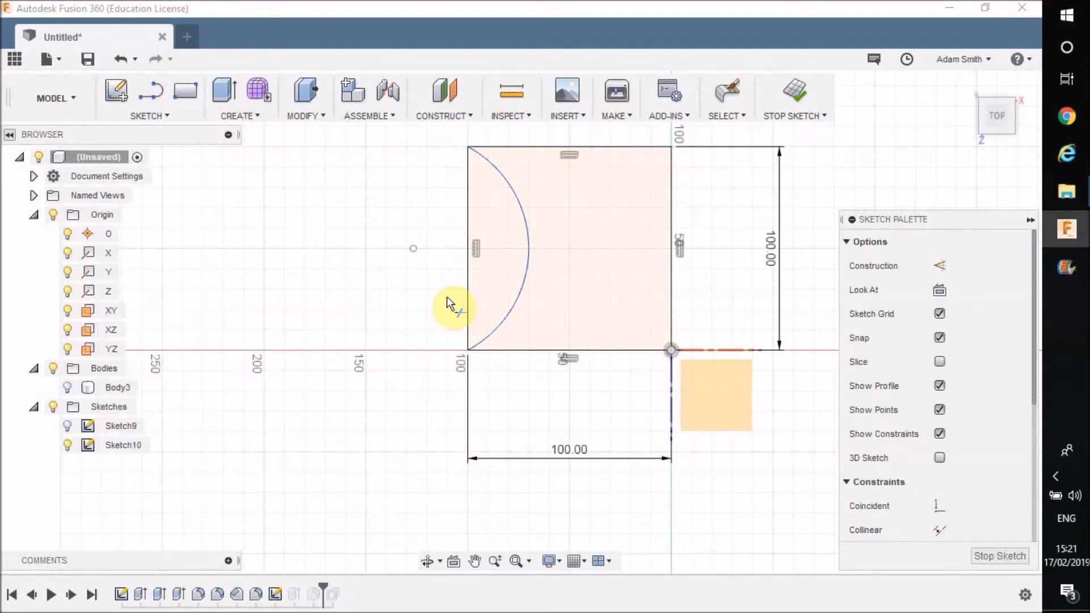
click(469, 300)
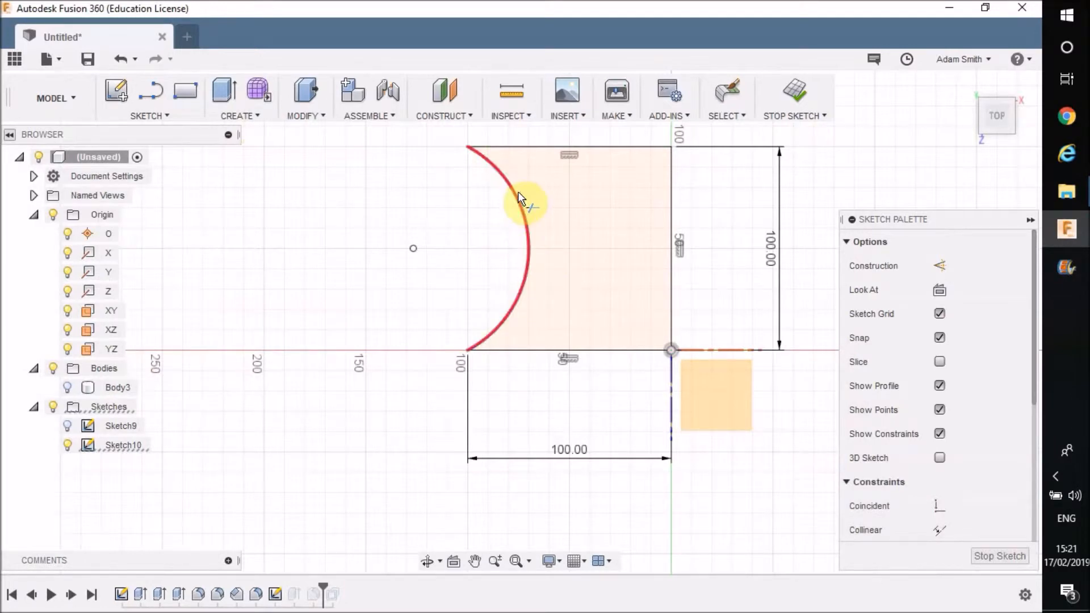
click(795, 91)
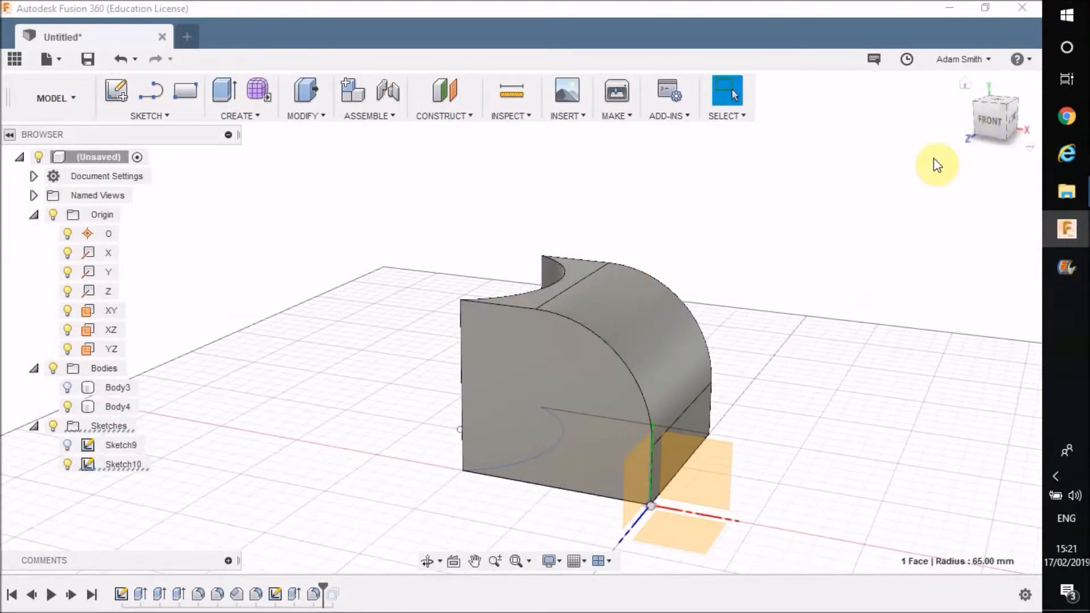
shift+middle_drag(467, 361, 550, 441)
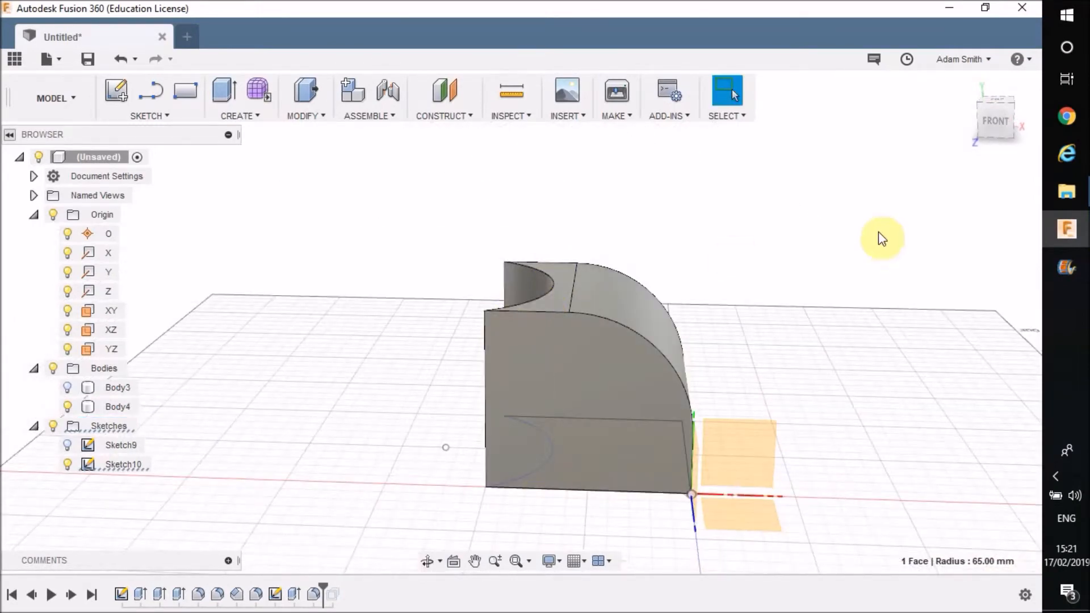
shift+middle_drag(557, 309, 529, 305)
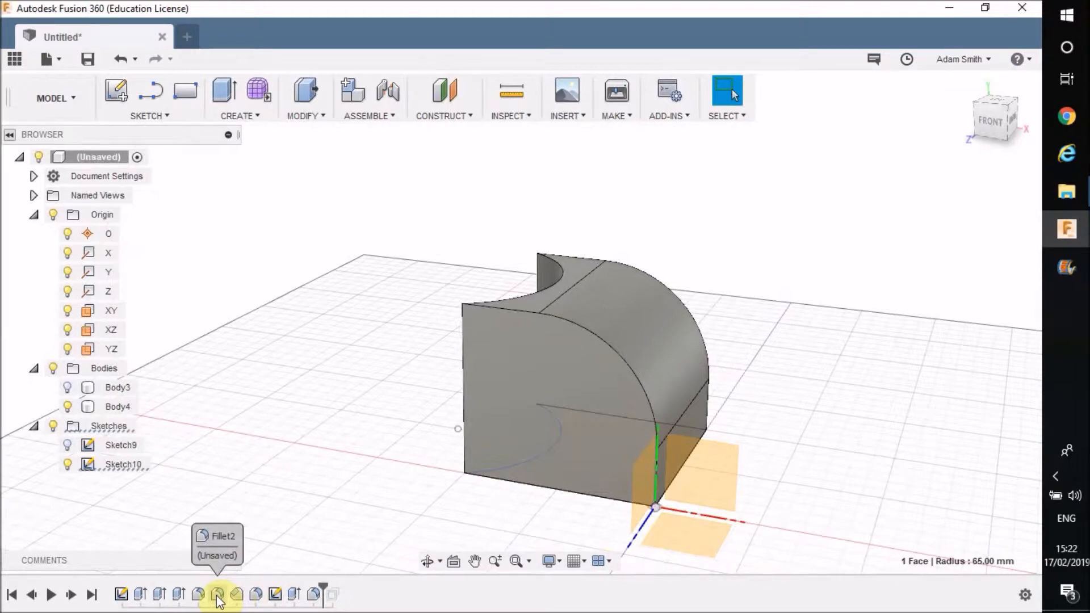
right_click(660, 350)
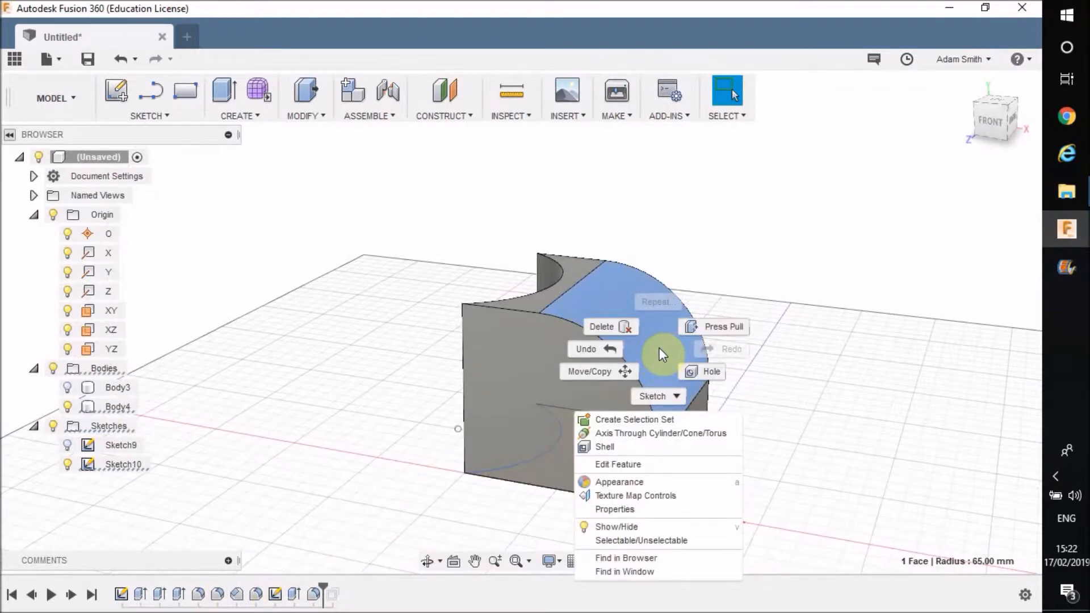
click(650, 464)
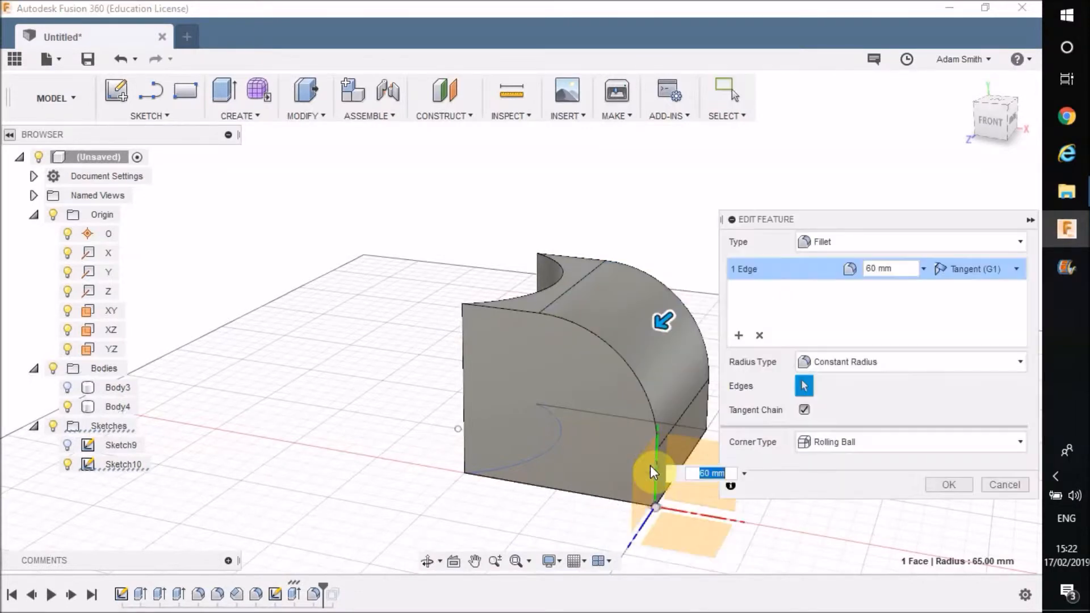
click(1002, 484)
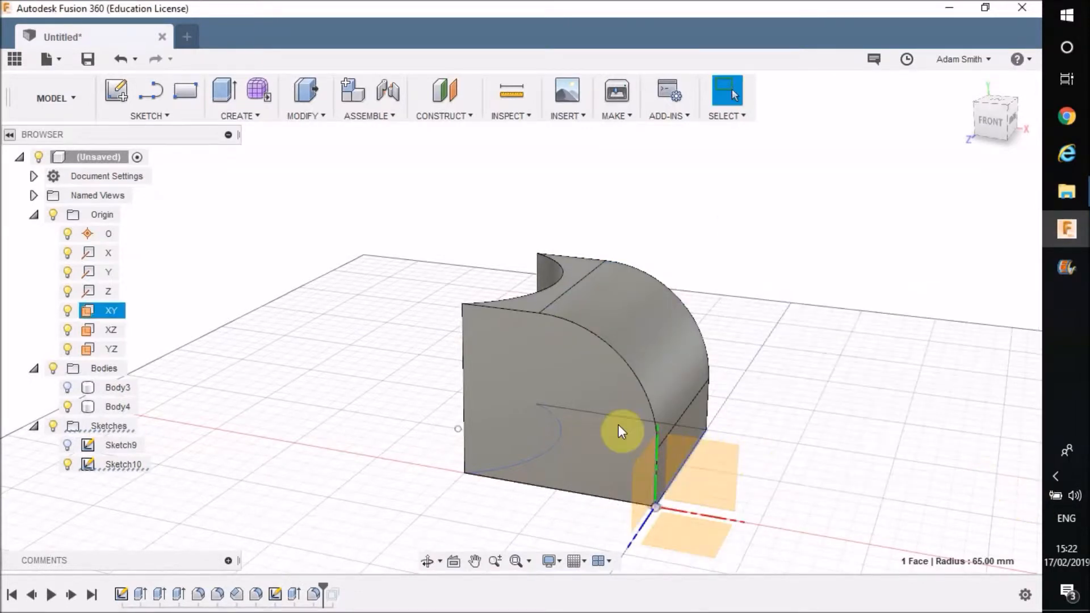
Edit the block's extrusion feature from its flat front face and set the distance to 70 mm
click(594, 386)
right_click(594, 386)
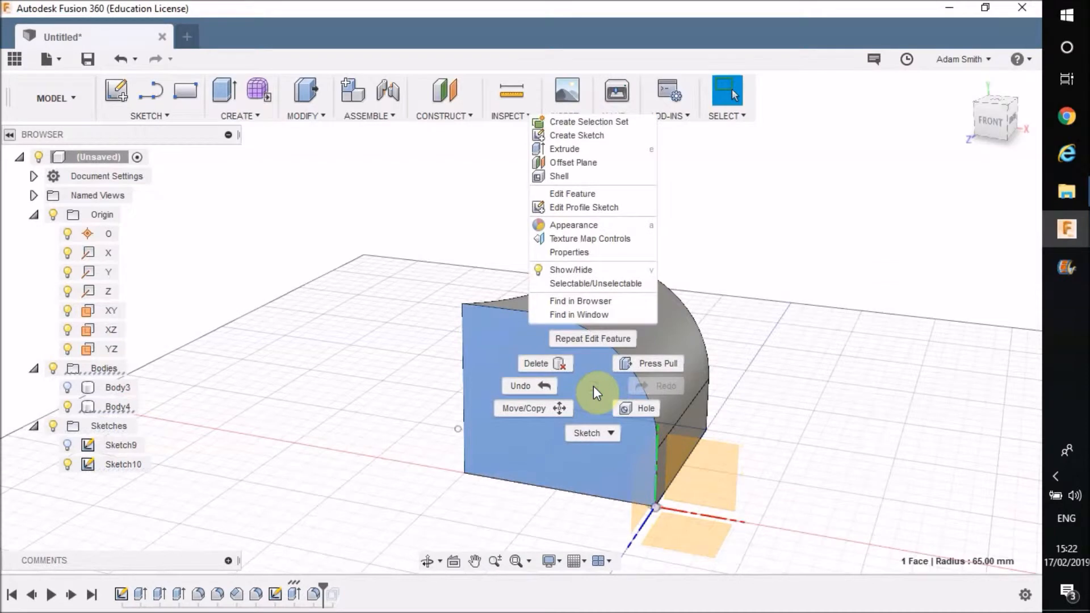
click(593, 192)
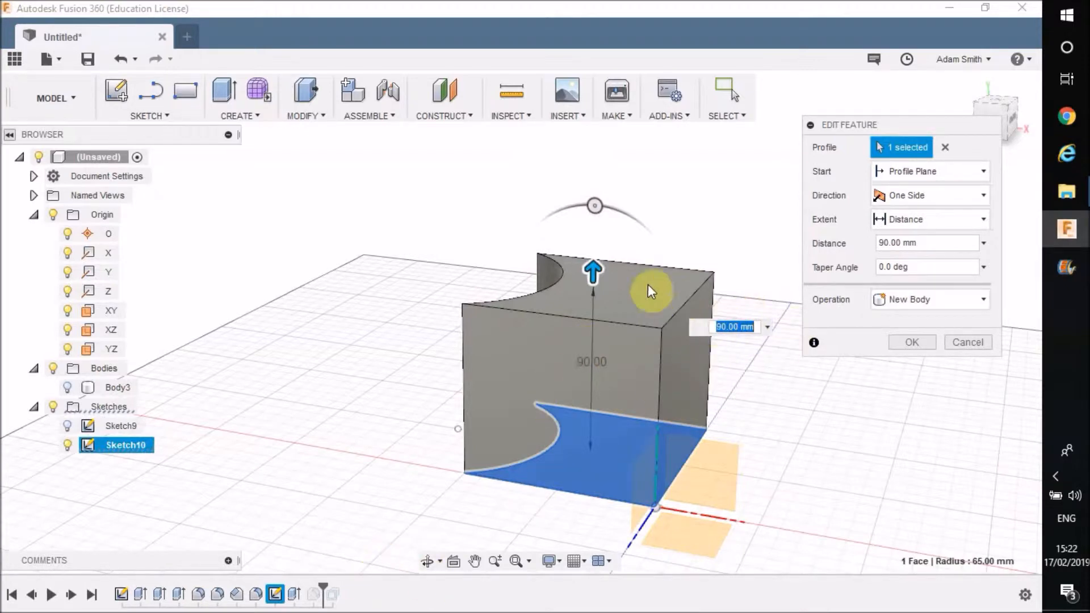
drag(604, 277, 603, 315)
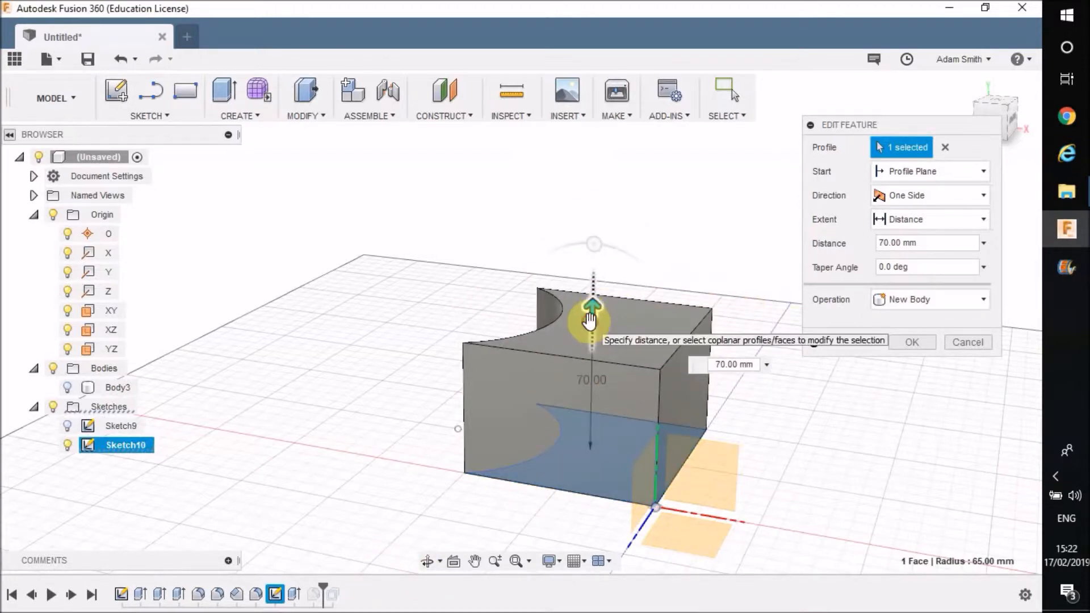
click(909, 341)
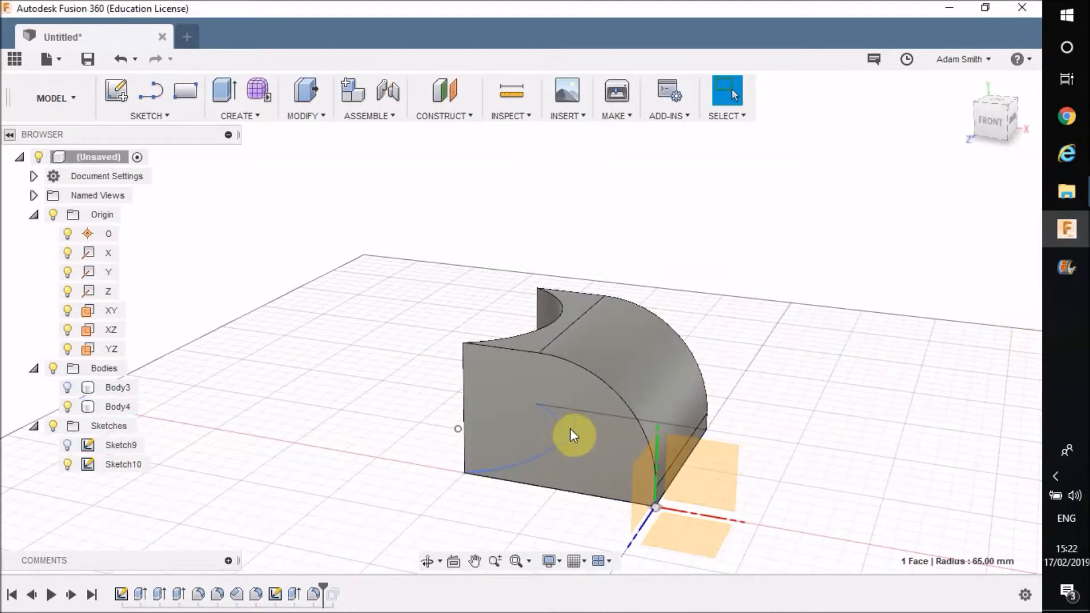
click(566, 391)
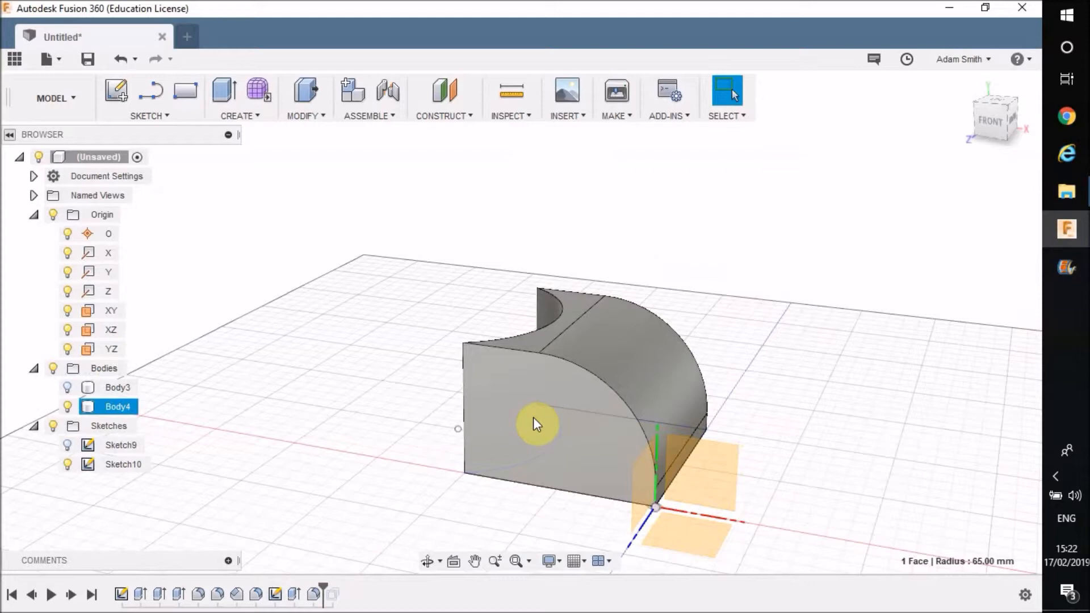
click(478, 291)
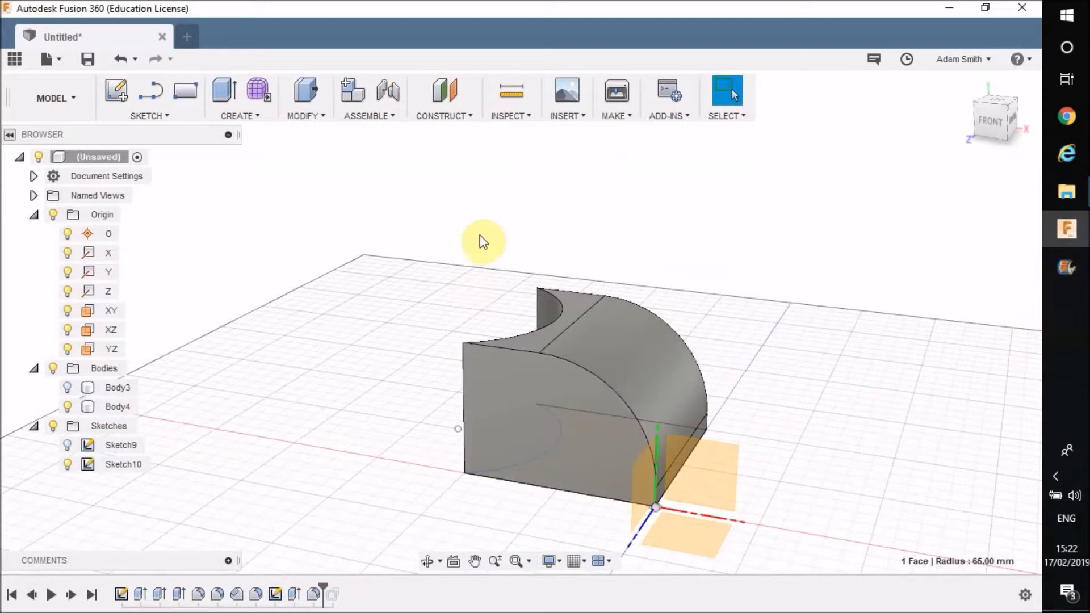
click(318, 116)
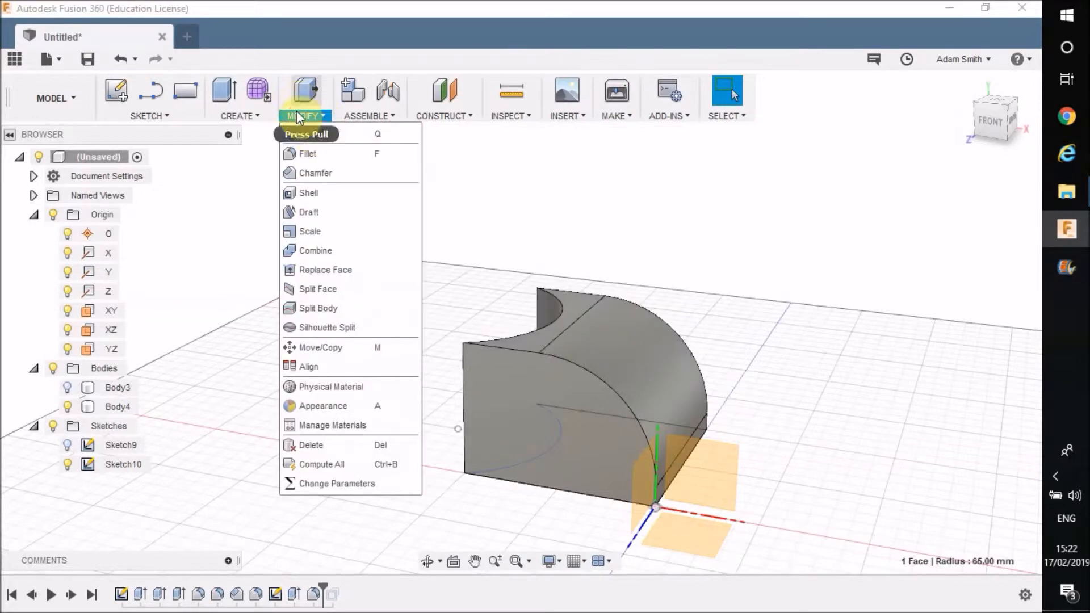
click(297, 115)
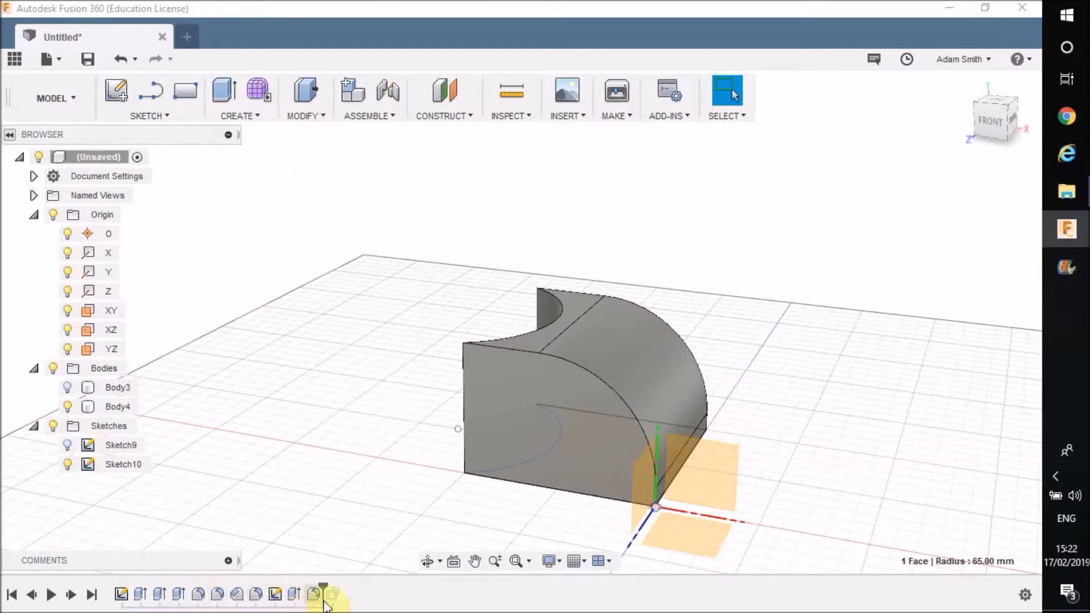
click(276, 595)
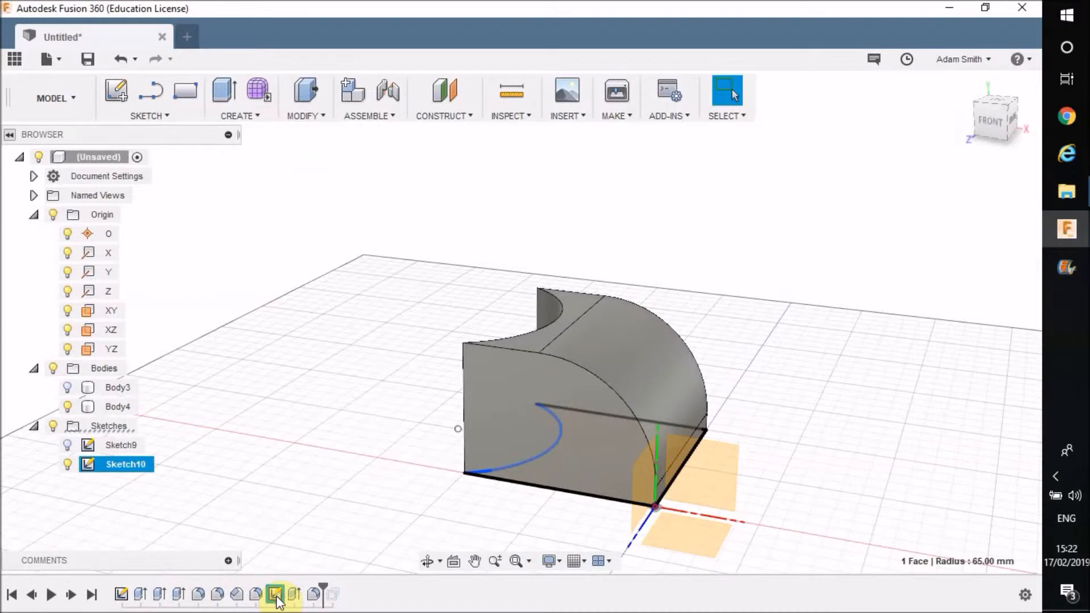
right_click(277, 595)
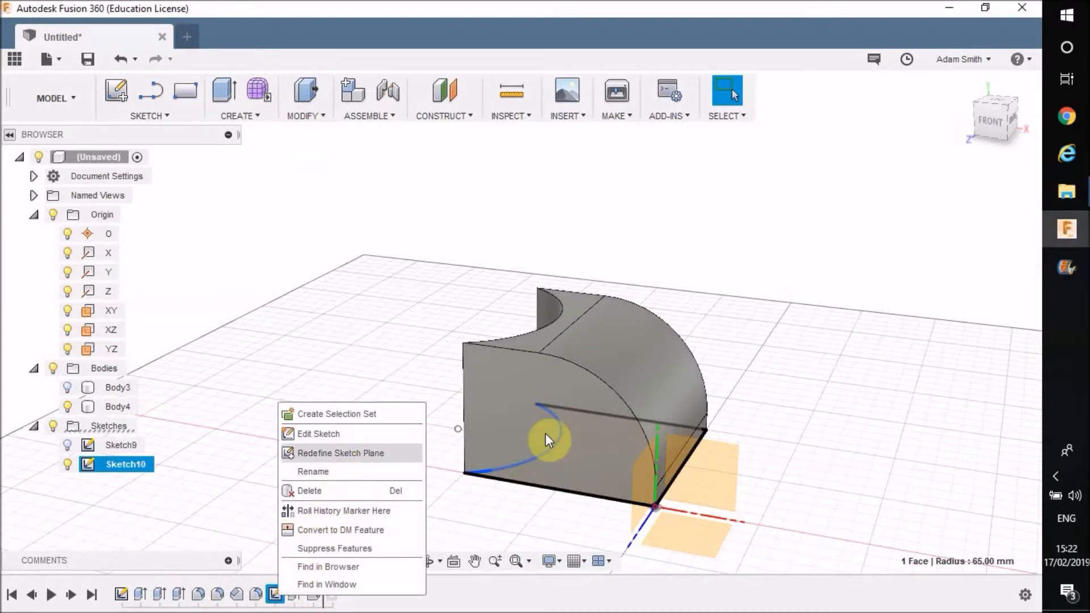
click(586, 406)
right_click(576, 393)
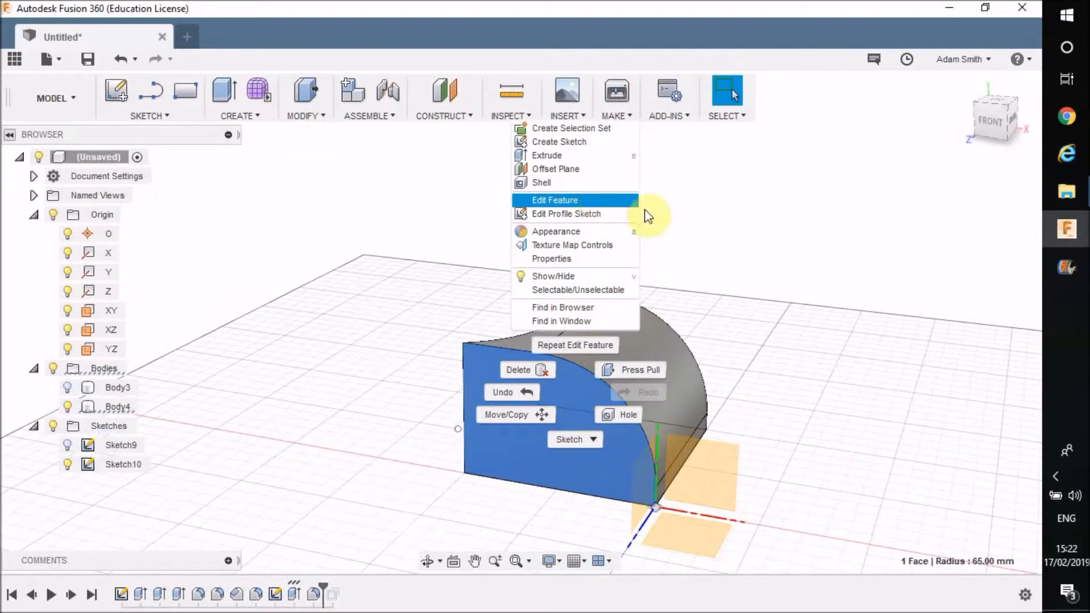
key(Escape)
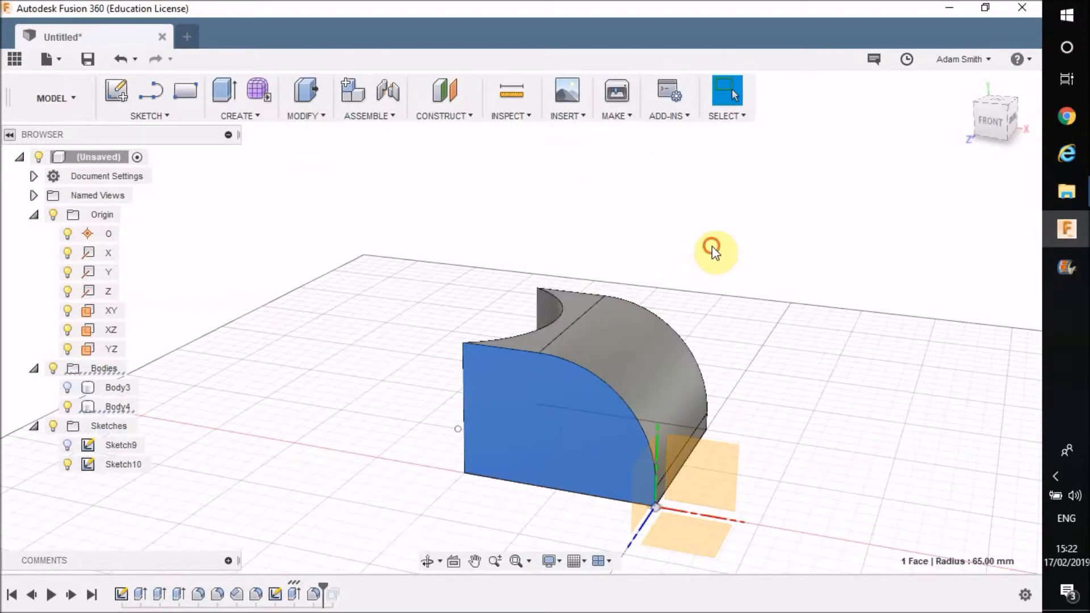
click(712, 247)
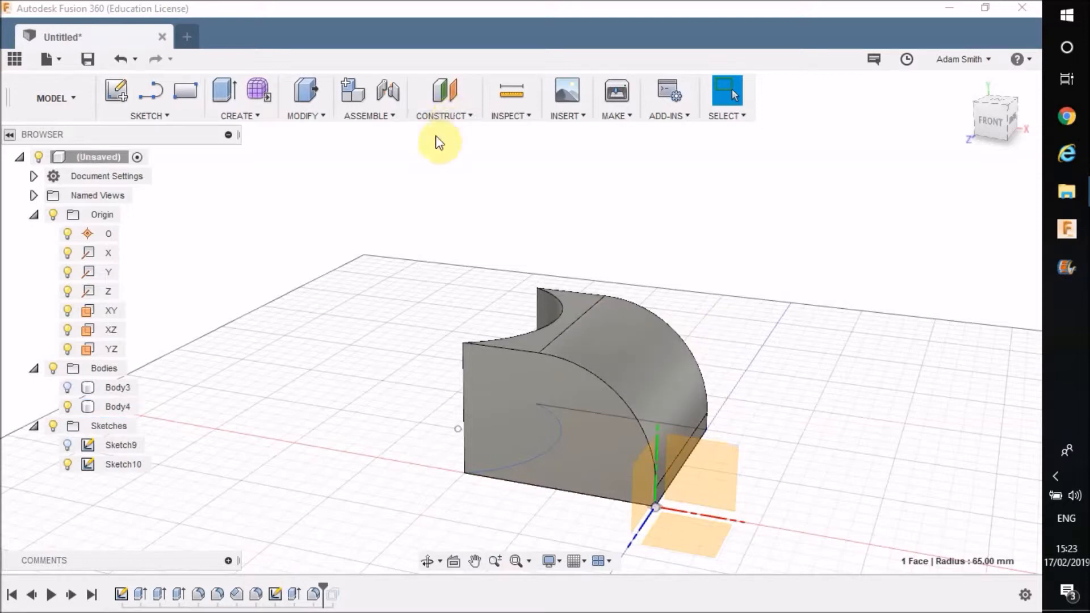
Start a uniform Scale on Body4 and preview it with a scale factor of 0.5
click(313, 114)
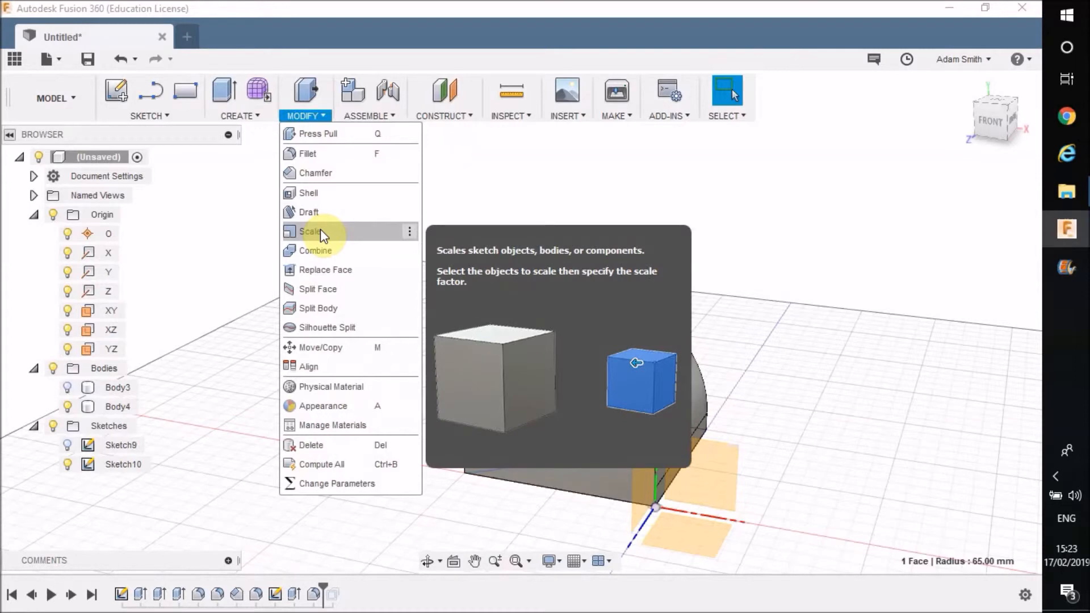
click(320, 230)
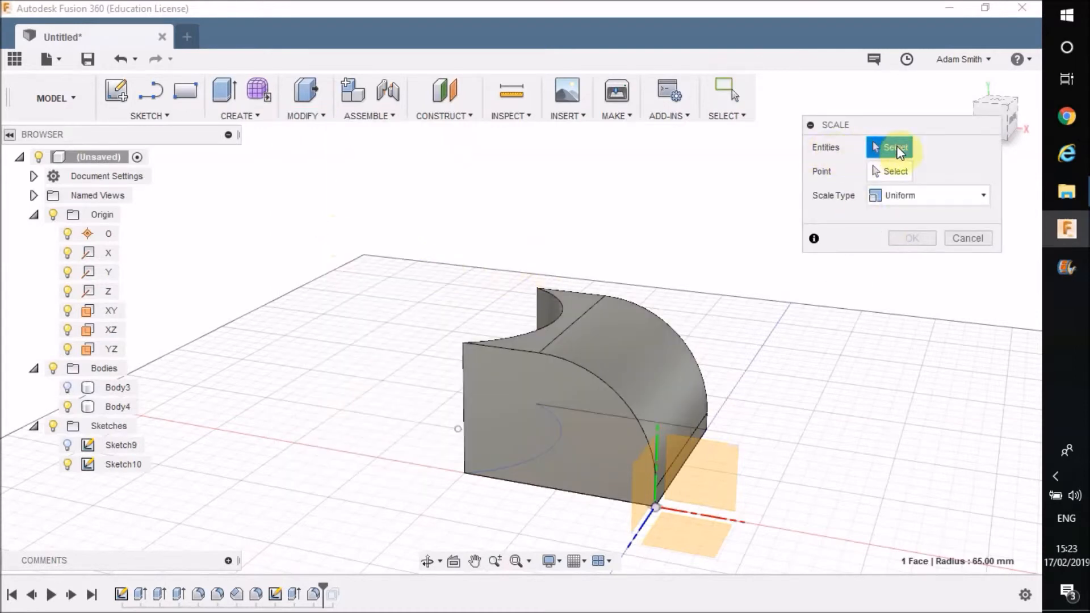
click(120, 405)
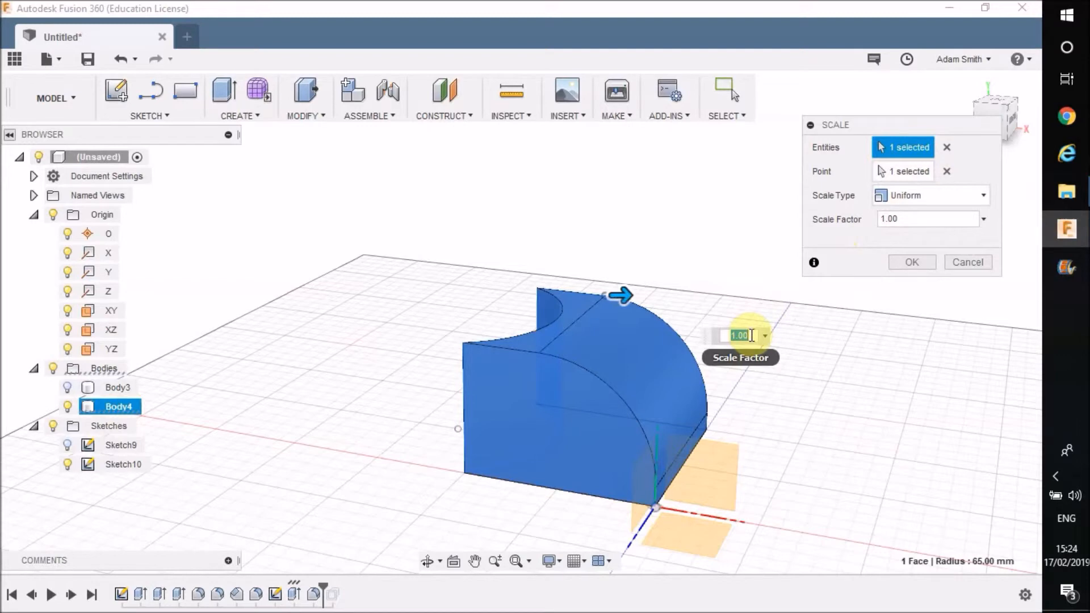
click(904, 220)
text(.5)
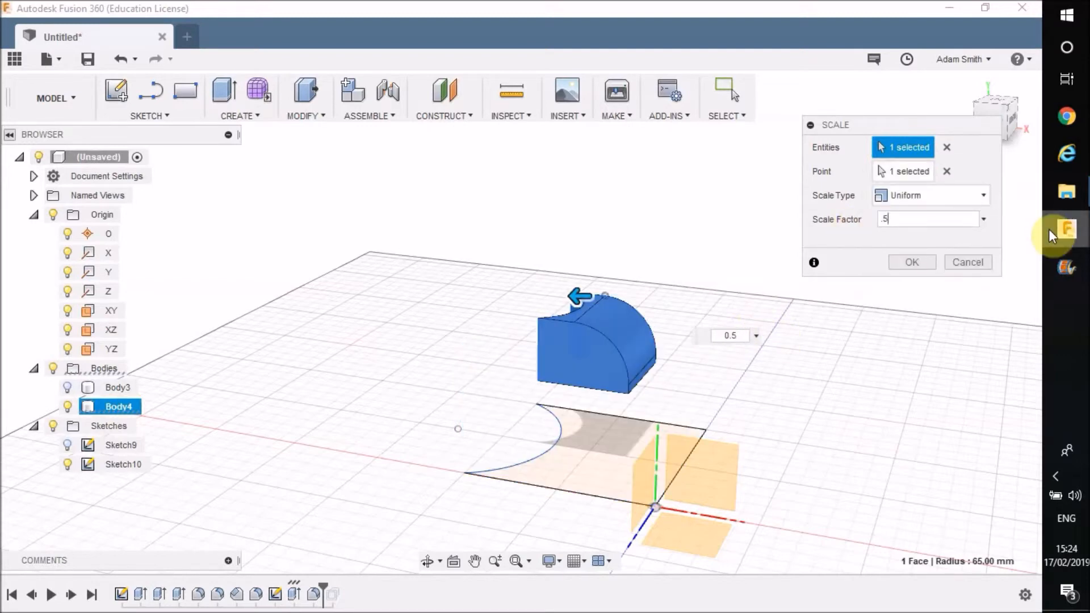
Try scale factors of 2 and 1.5 for the uniform scaling of Body4
key(BackSpace)
key(BackSpace)
text(2)
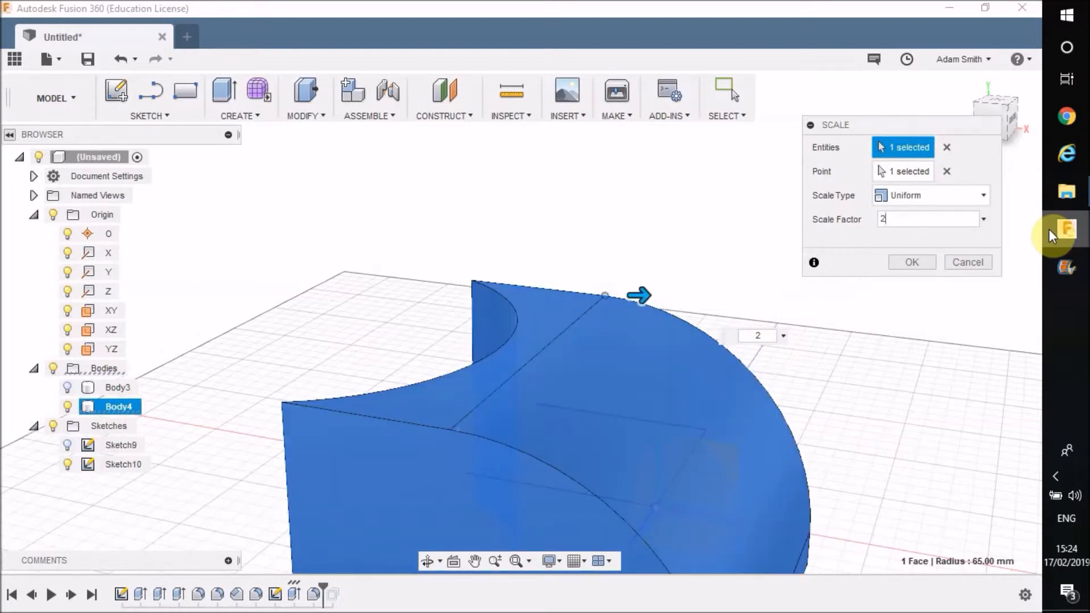
key(BackSpace)
text(1.5)
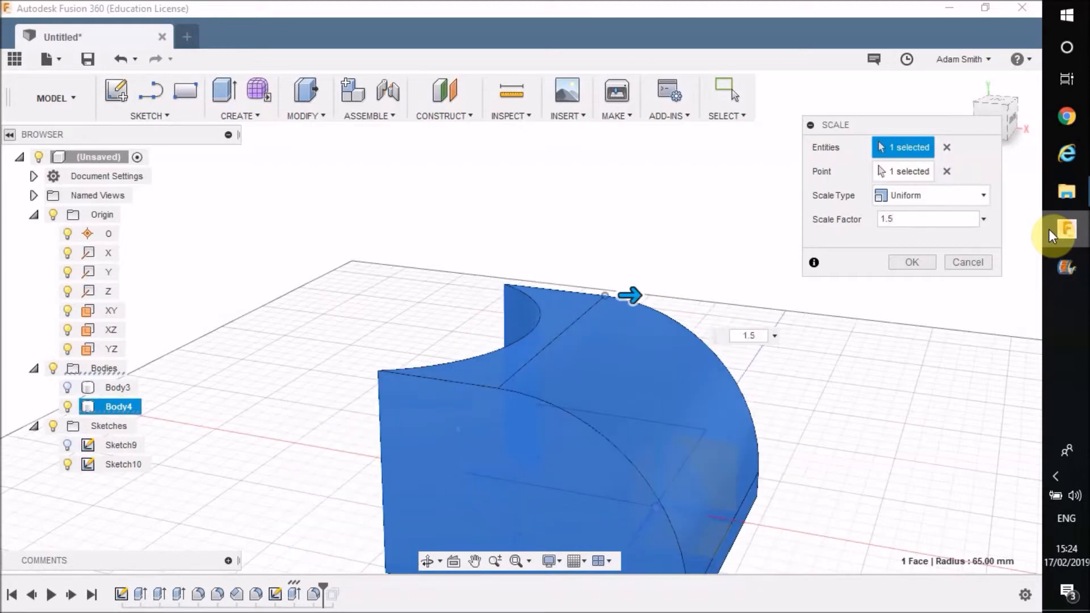
scroll(645, 403, down, 2)
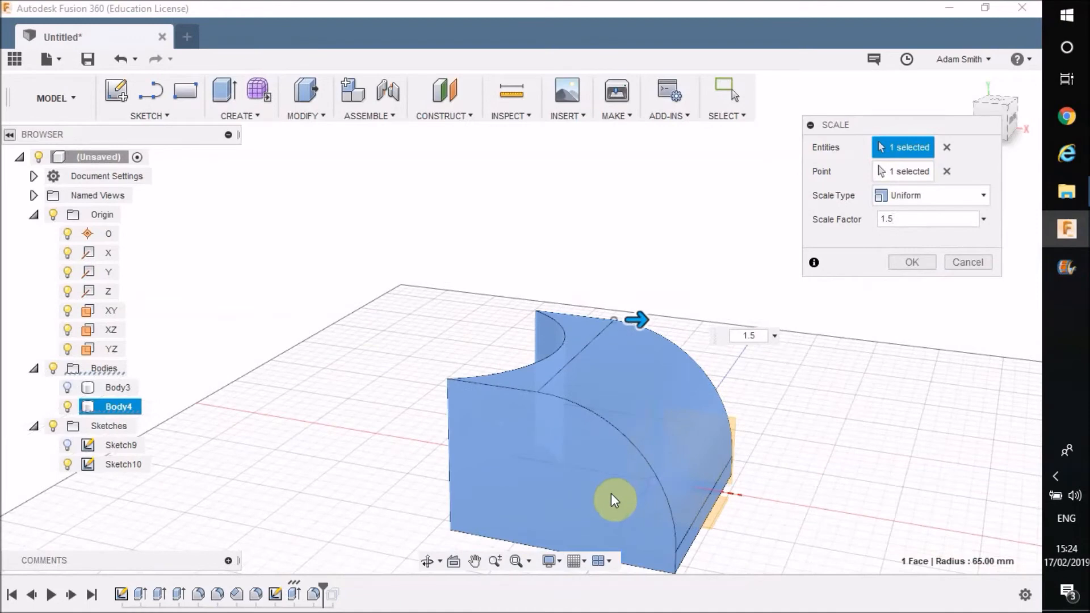
Set the scale factor to 0.5 and apply the uniform scaling to Body4
key(BackSpace)
key(BackSpace)
key(BackSpace)
text(.5)
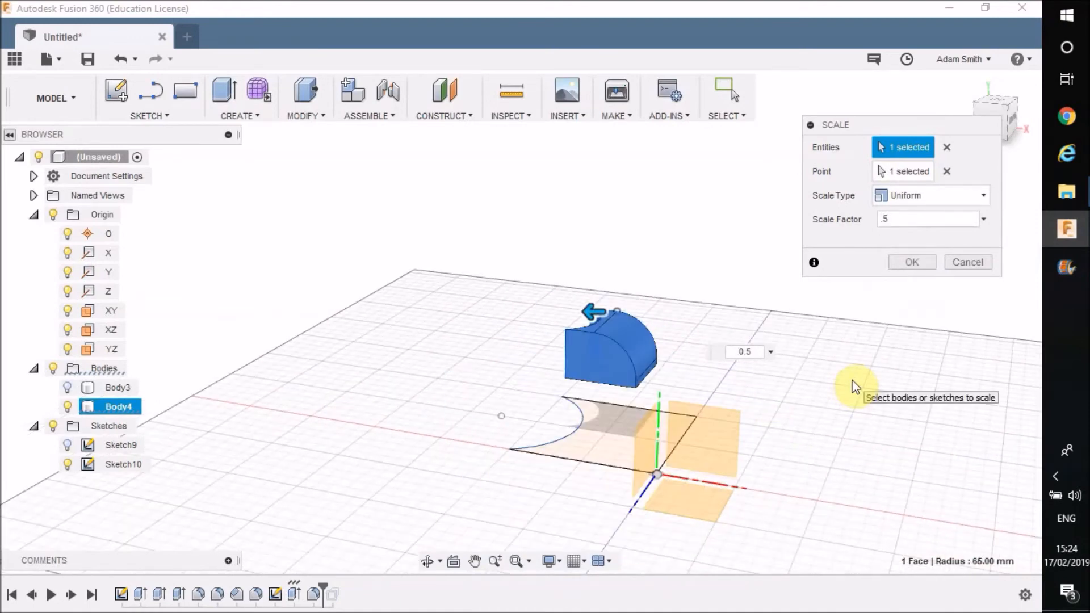
key(Return)
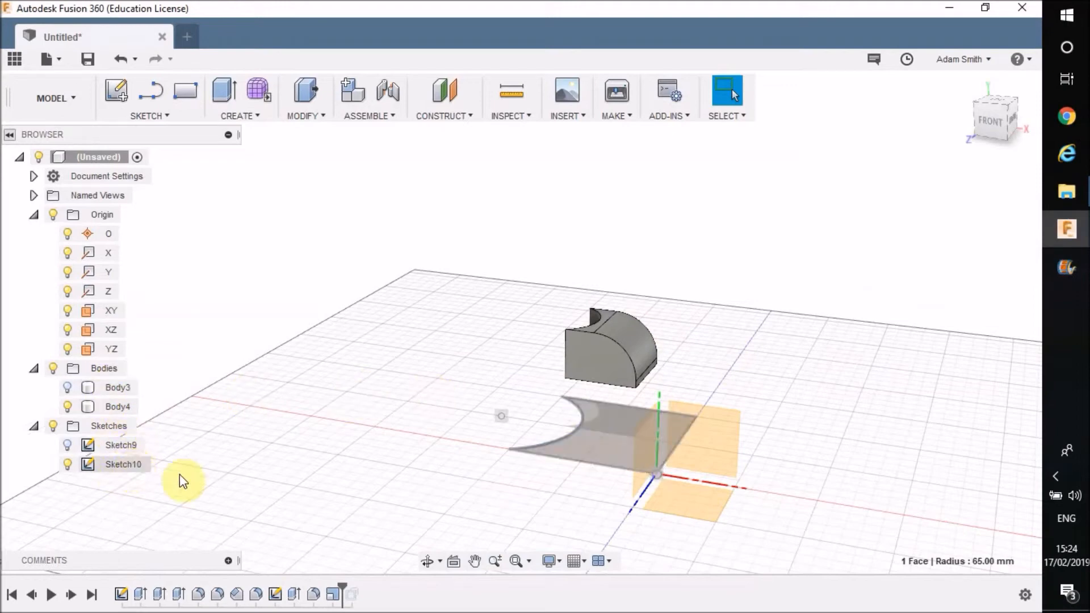
Measure the distance between the two lower corners of the scaled-down block's flat front face
scroll(622, 363, up, 3)
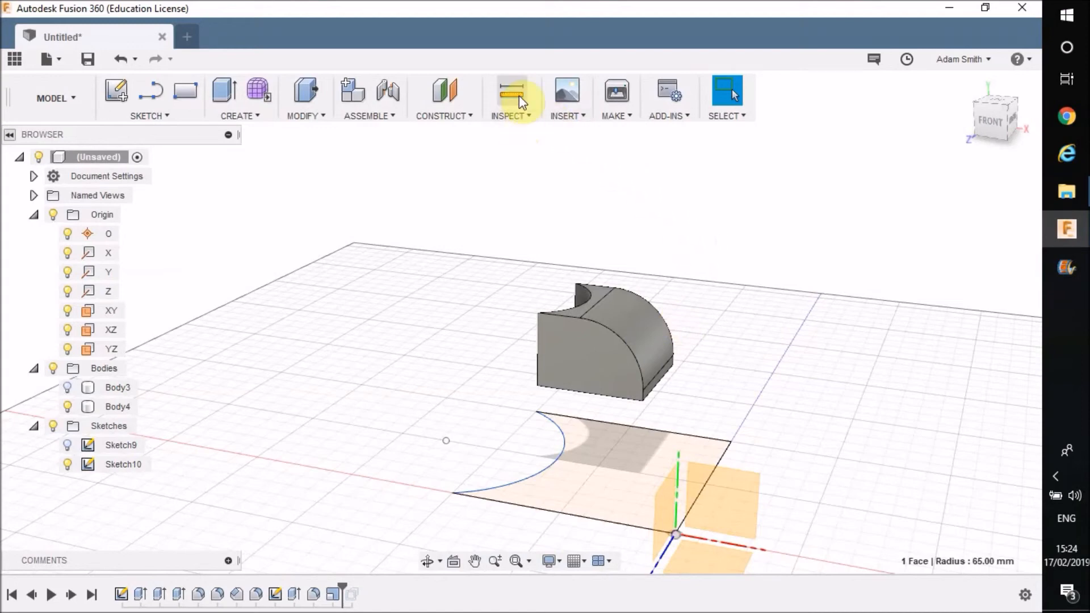
click(528, 115)
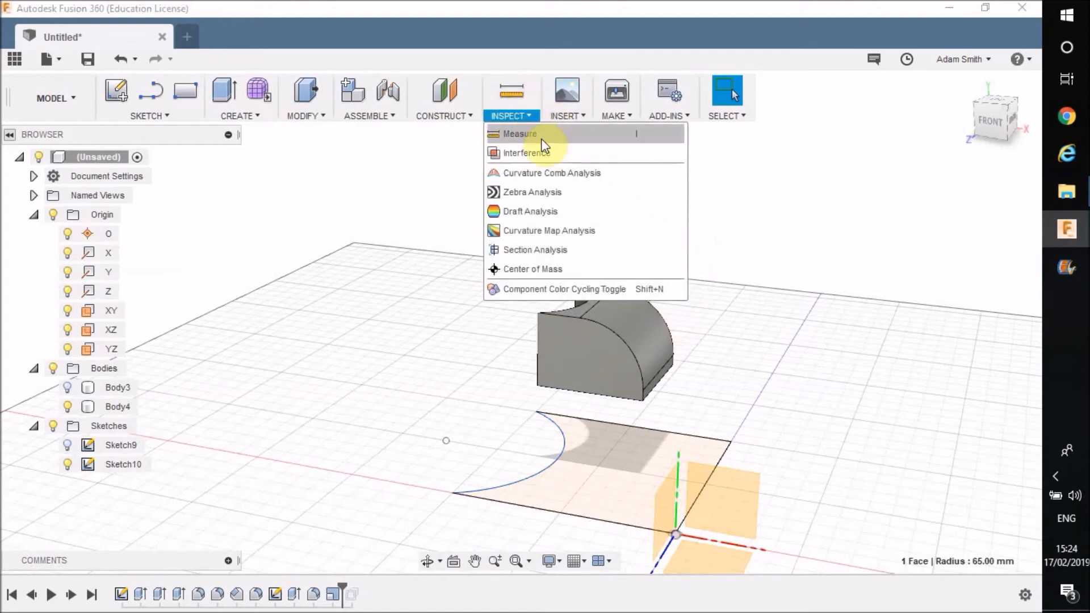
click(541, 136)
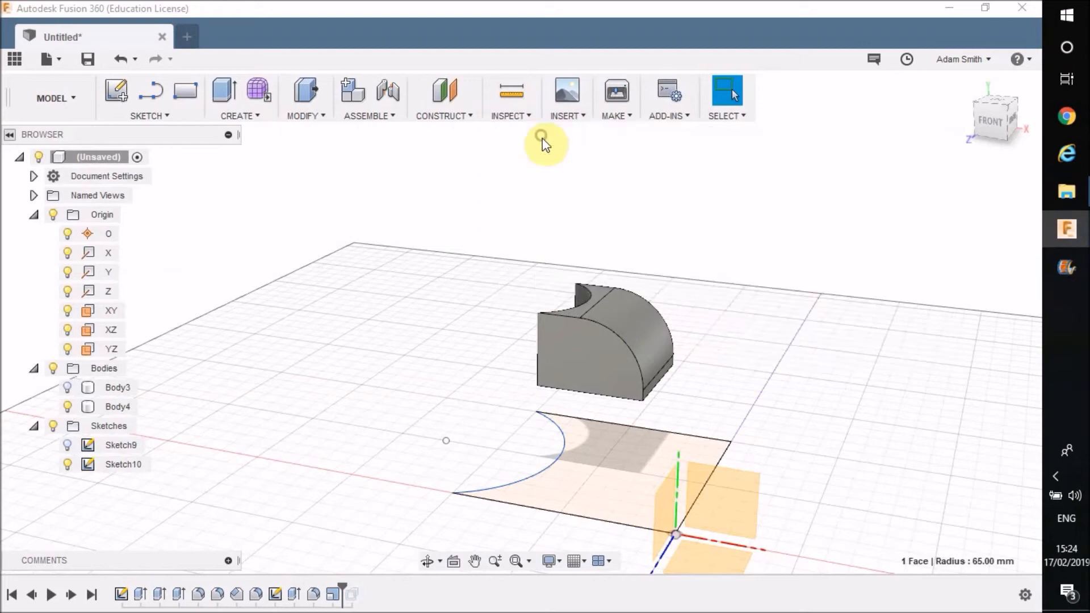
click(537, 385)
click(642, 402)
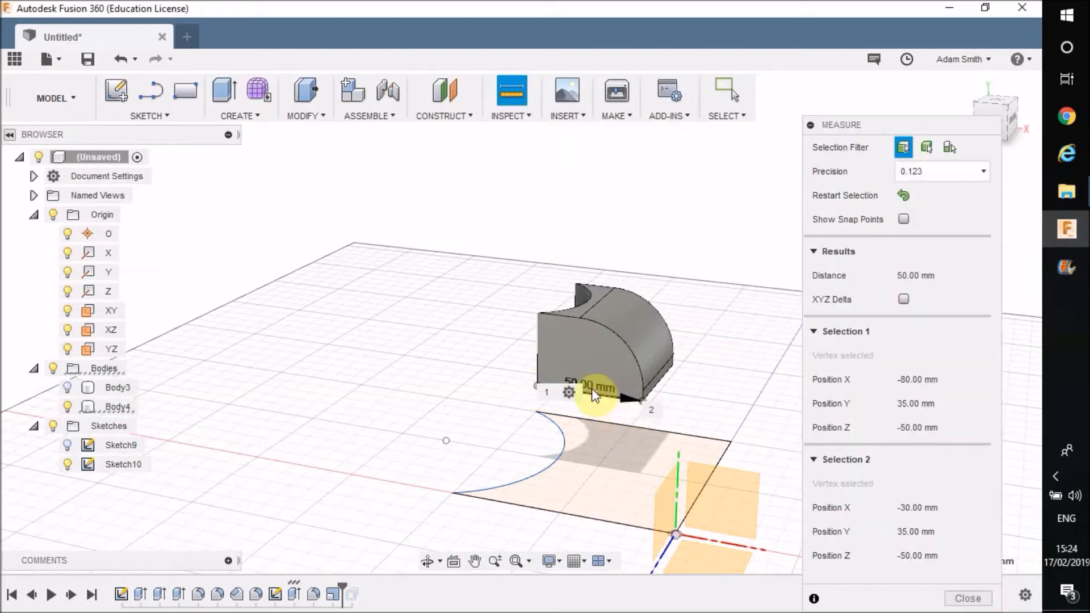
scroll(592, 389, up, 3)
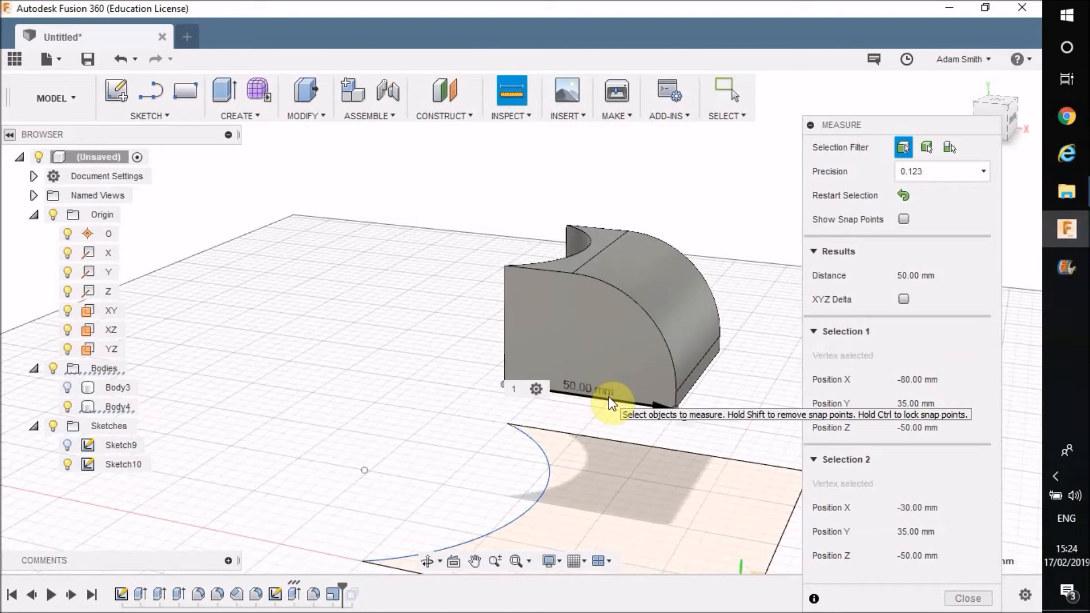
scroll(612, 404, down, 3)
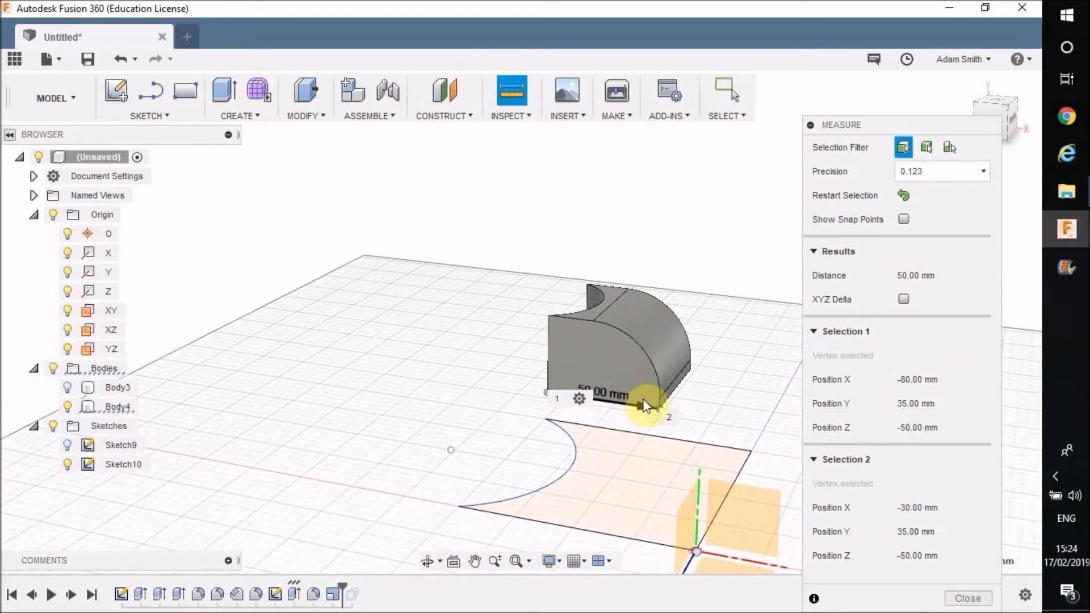
Scale Body4 uniformly again with a scale factor of 2
click(312, 111)
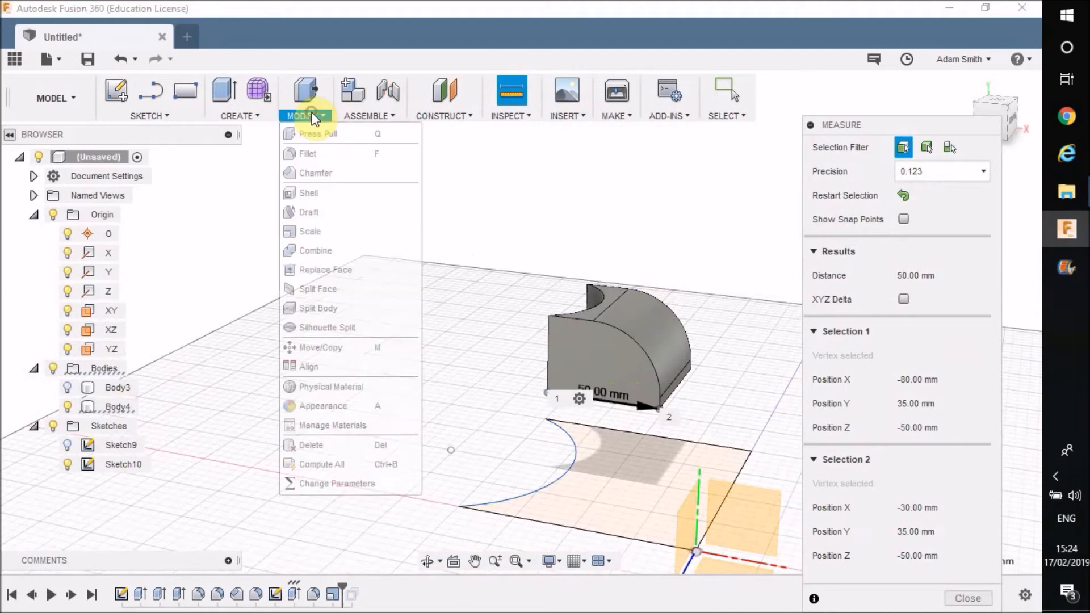
click(327, 225)
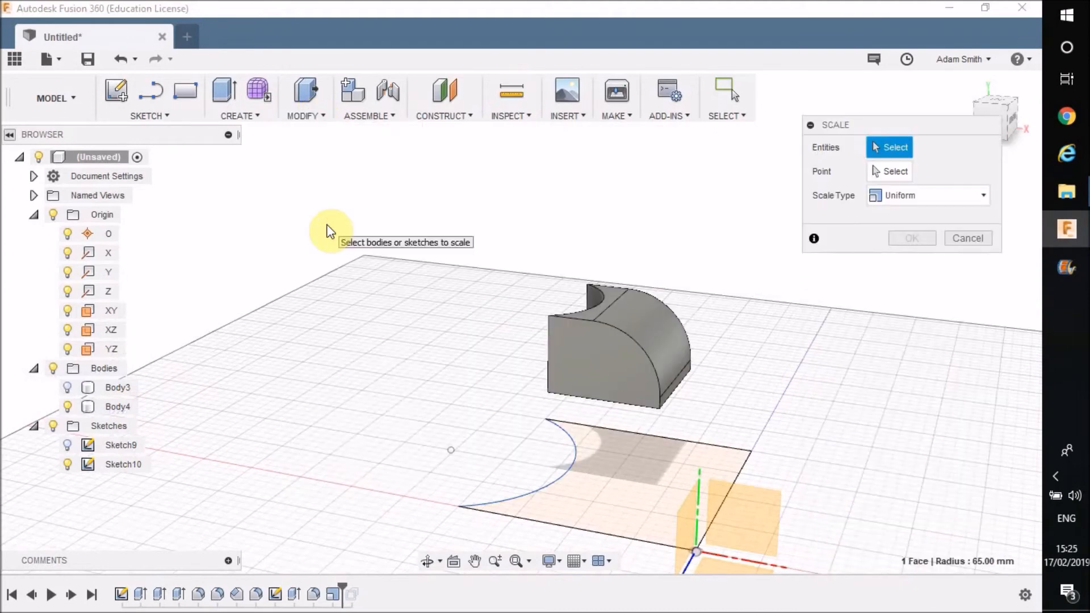
click(895, 148)
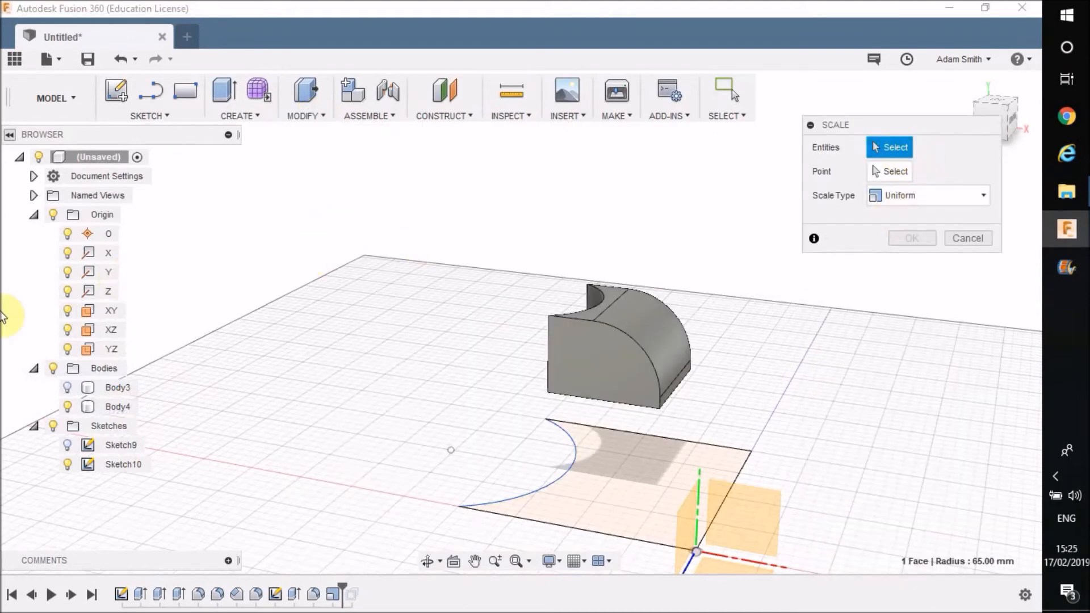
click(114, 407)
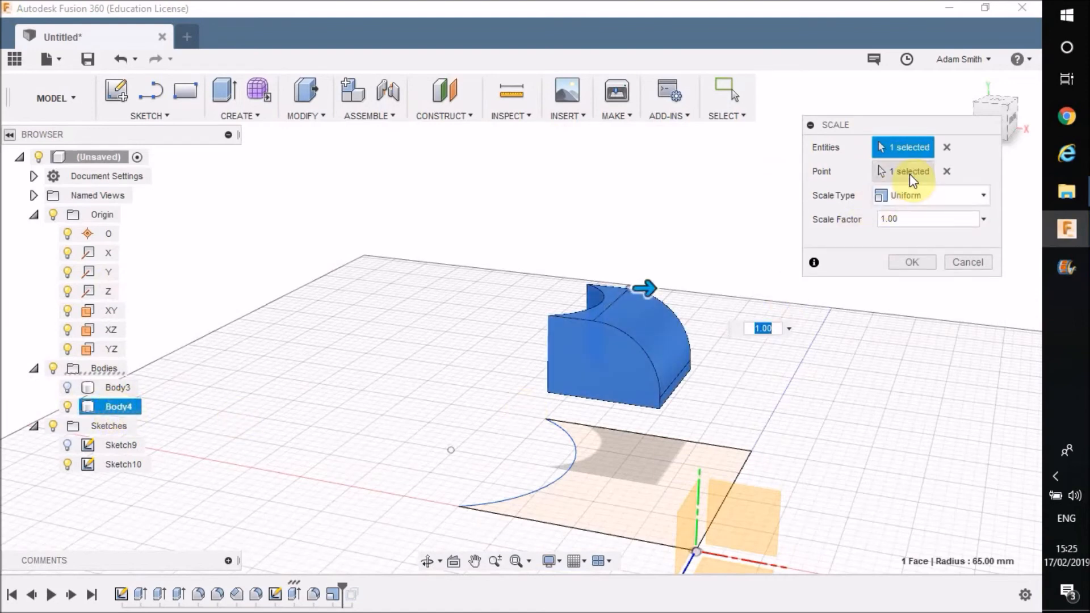
click(916, 220)
text(2)
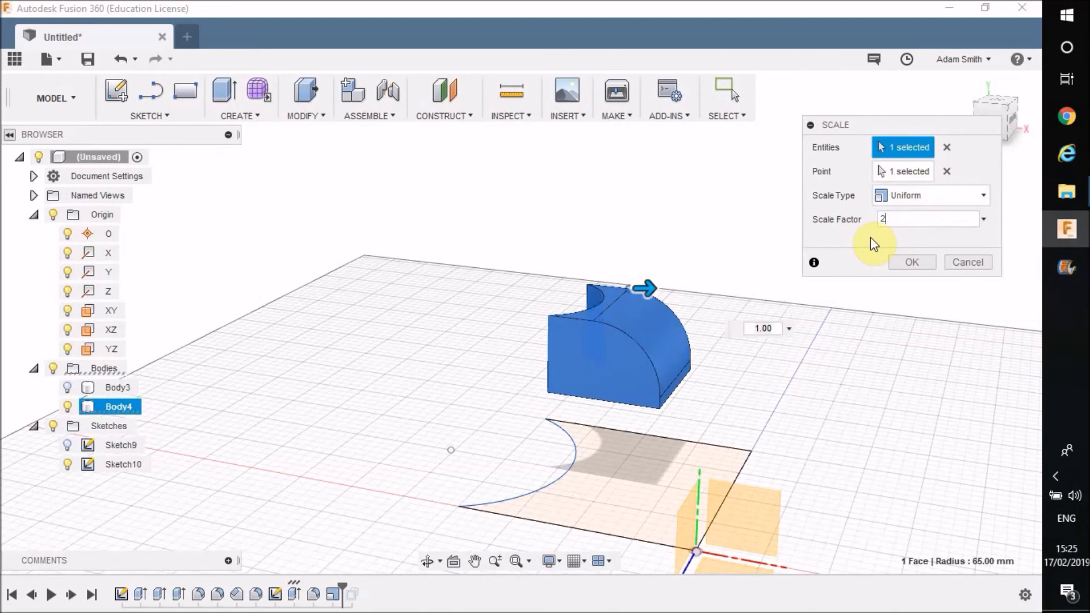
key(Return)
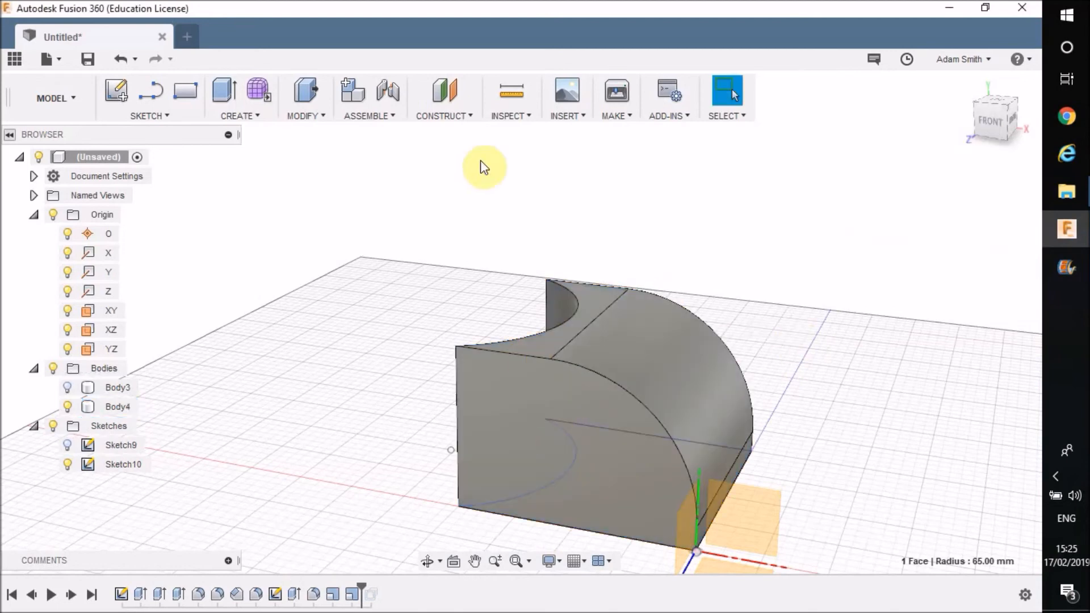
Measure the length of the enlarged block's lower front edge from corner to corner
click(514, 116)
click(523, 132)
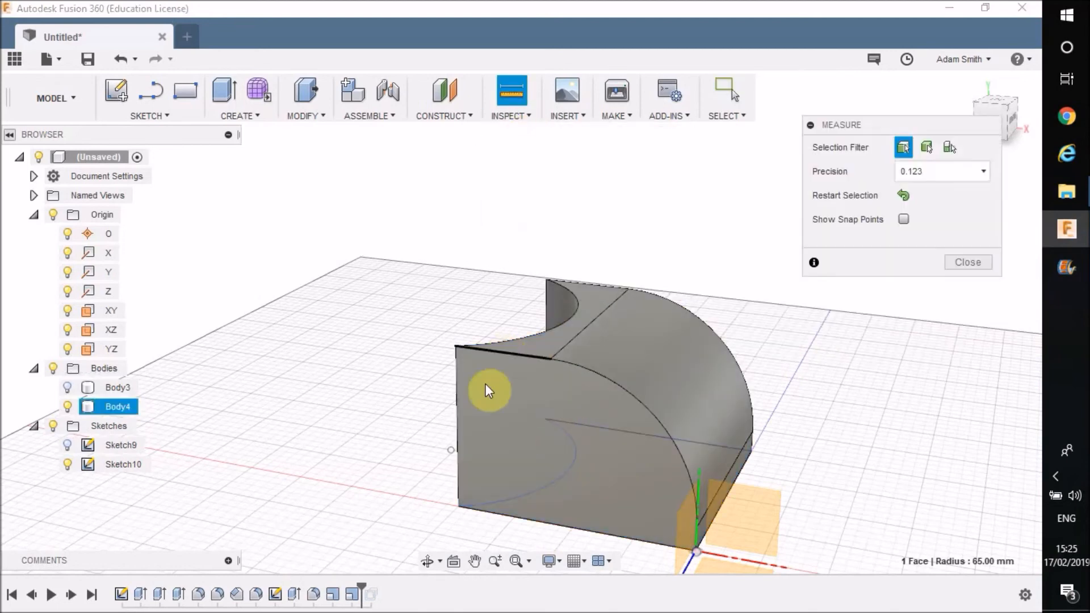
click(457, 507)
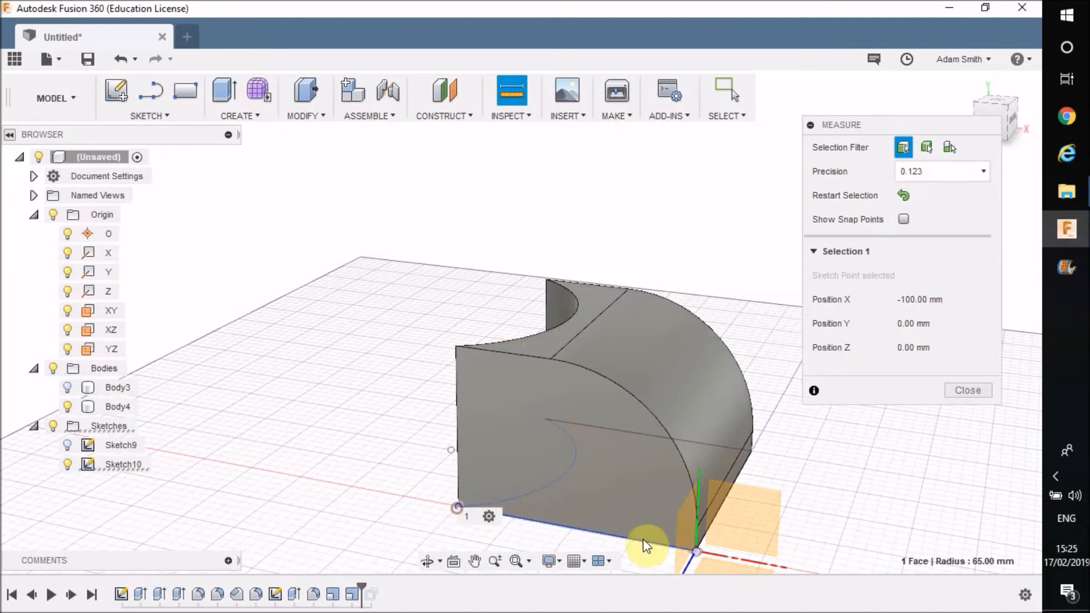
click(695, 550)
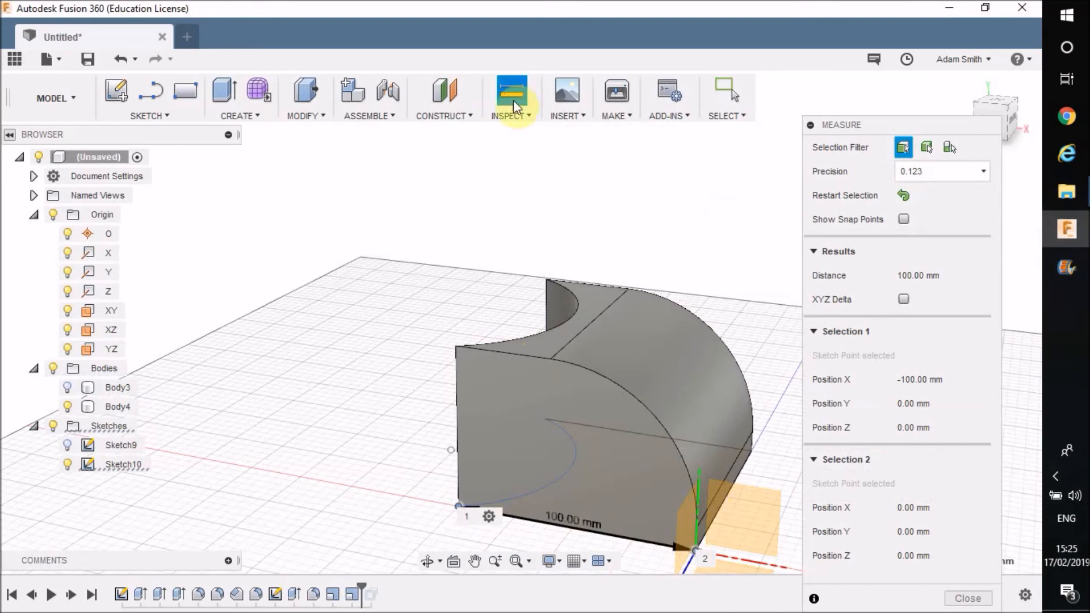
click(515, 116)
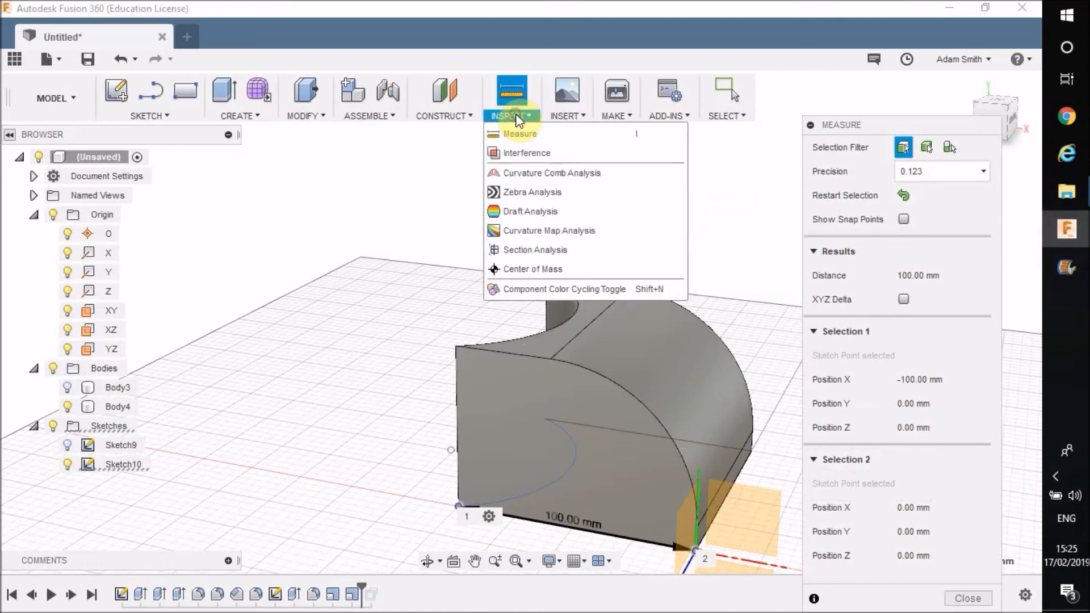
click(515, 115)
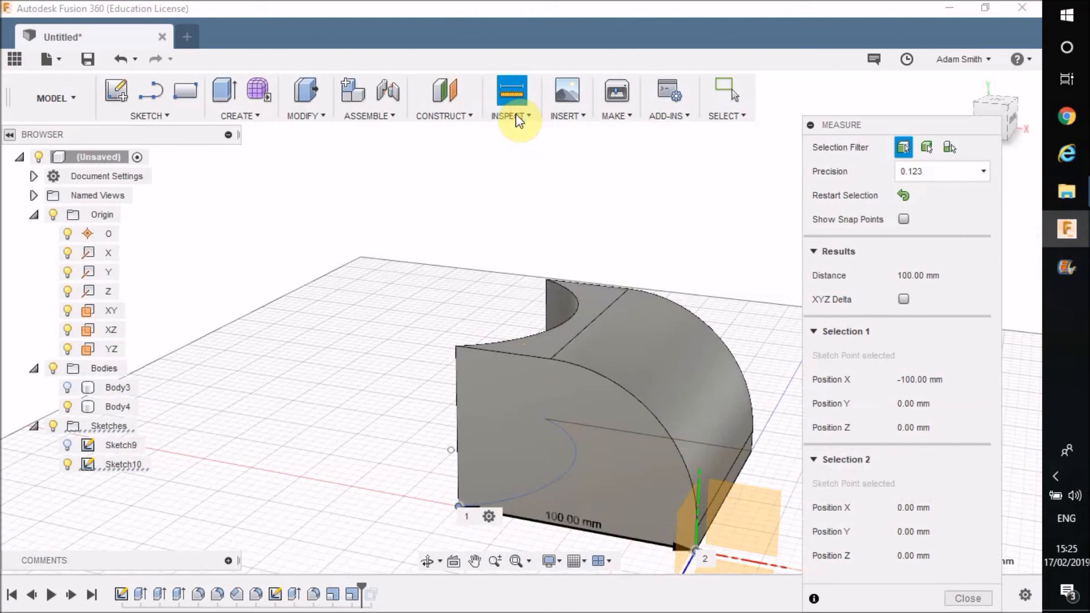